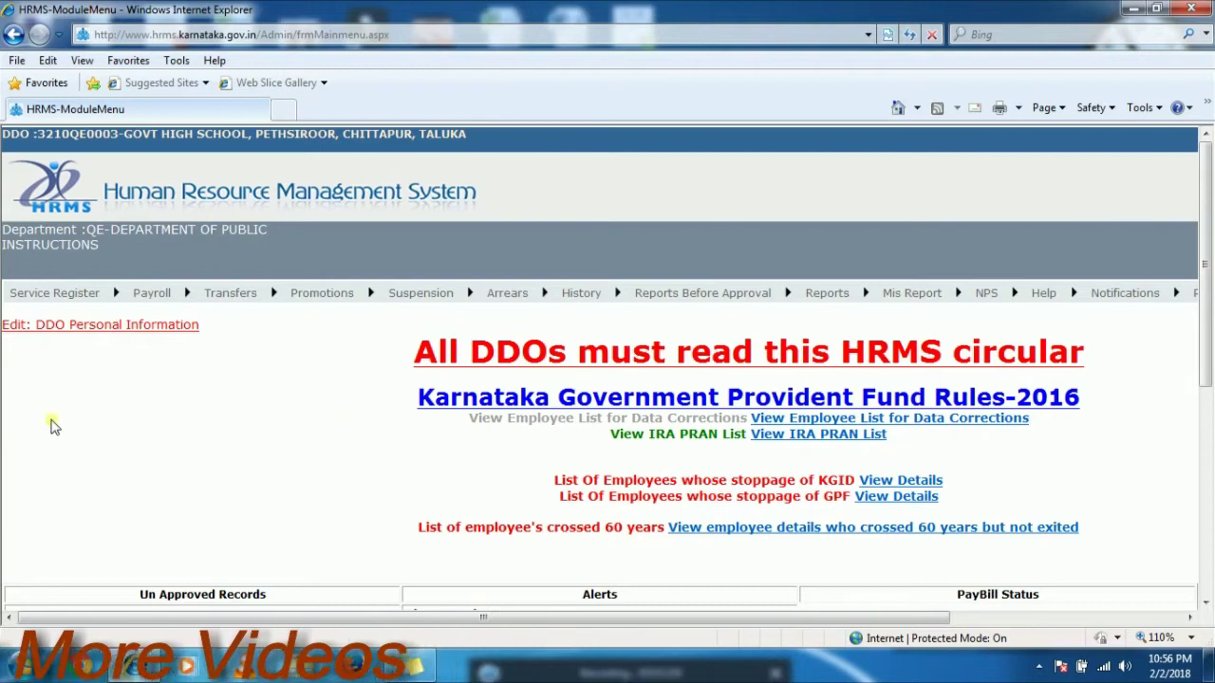
- Bring up the Service Register dropdown on the HRMS main page
mouse_move(54, 292)
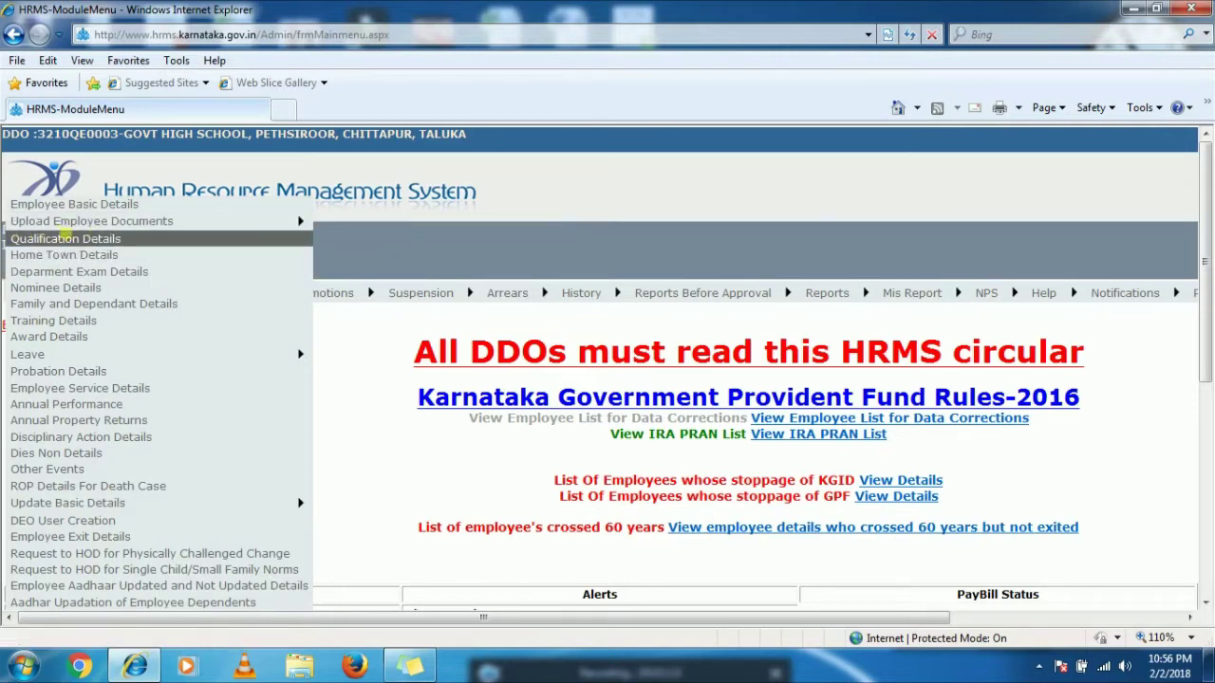
- In Qualification Details, load the employee's name and joining date by their KGID number
left_click(71, 239)
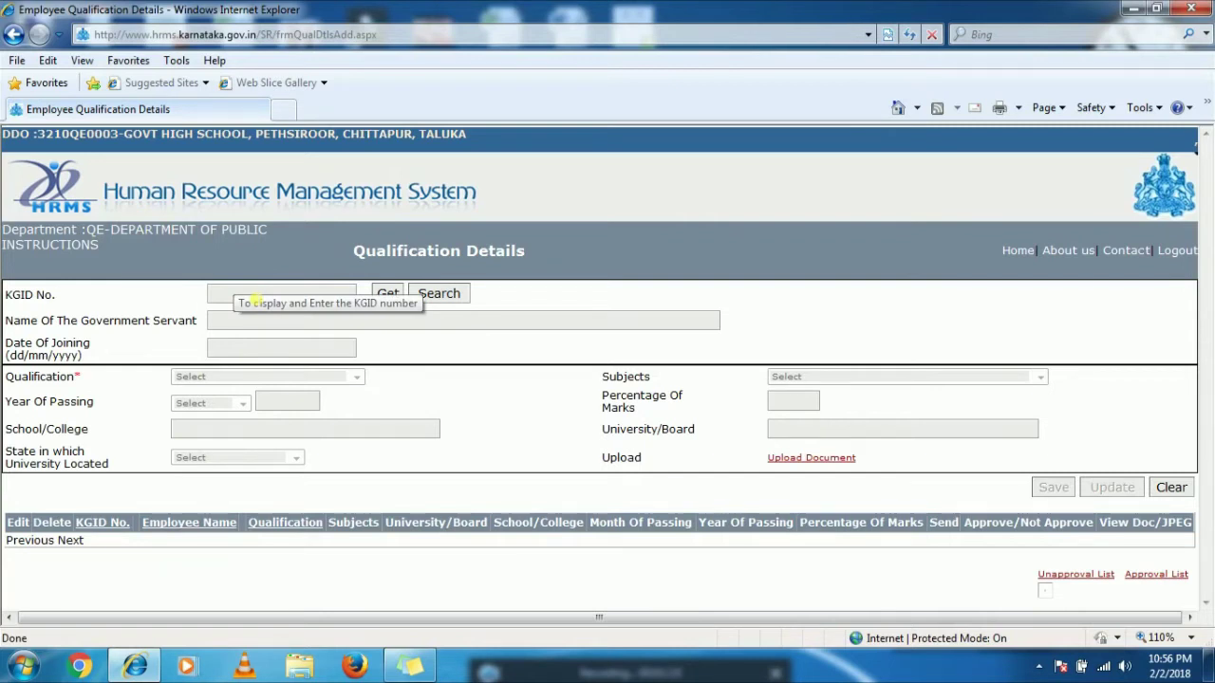
left_click(257, 298)
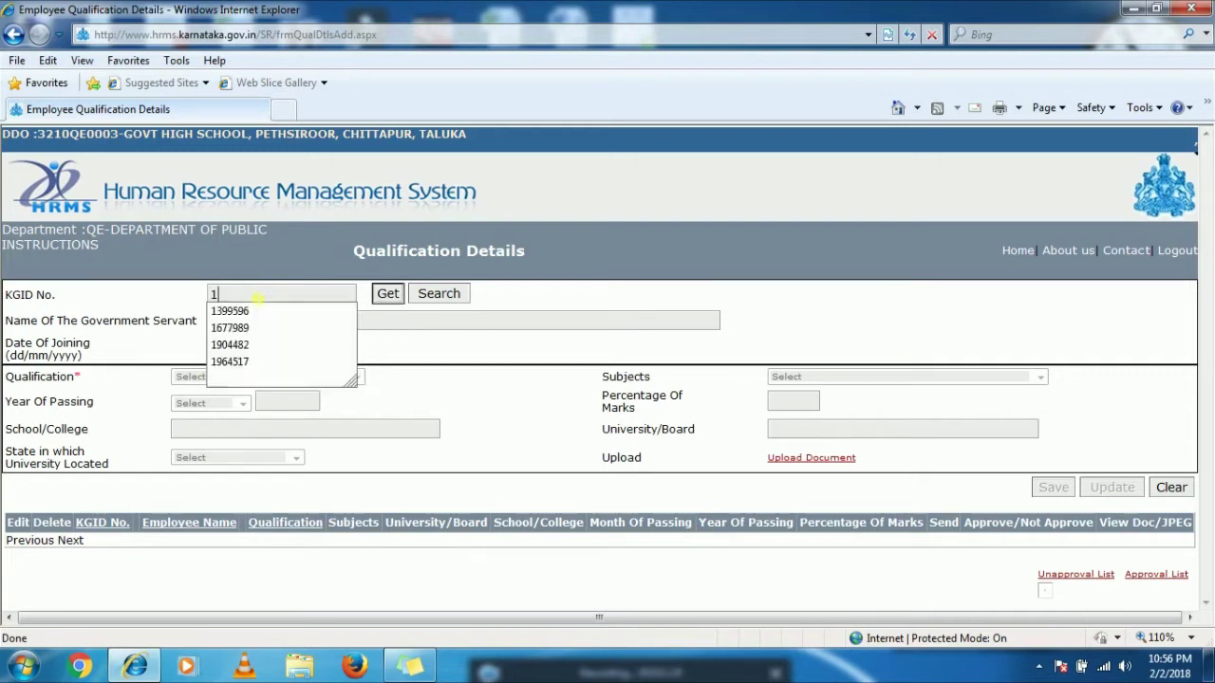
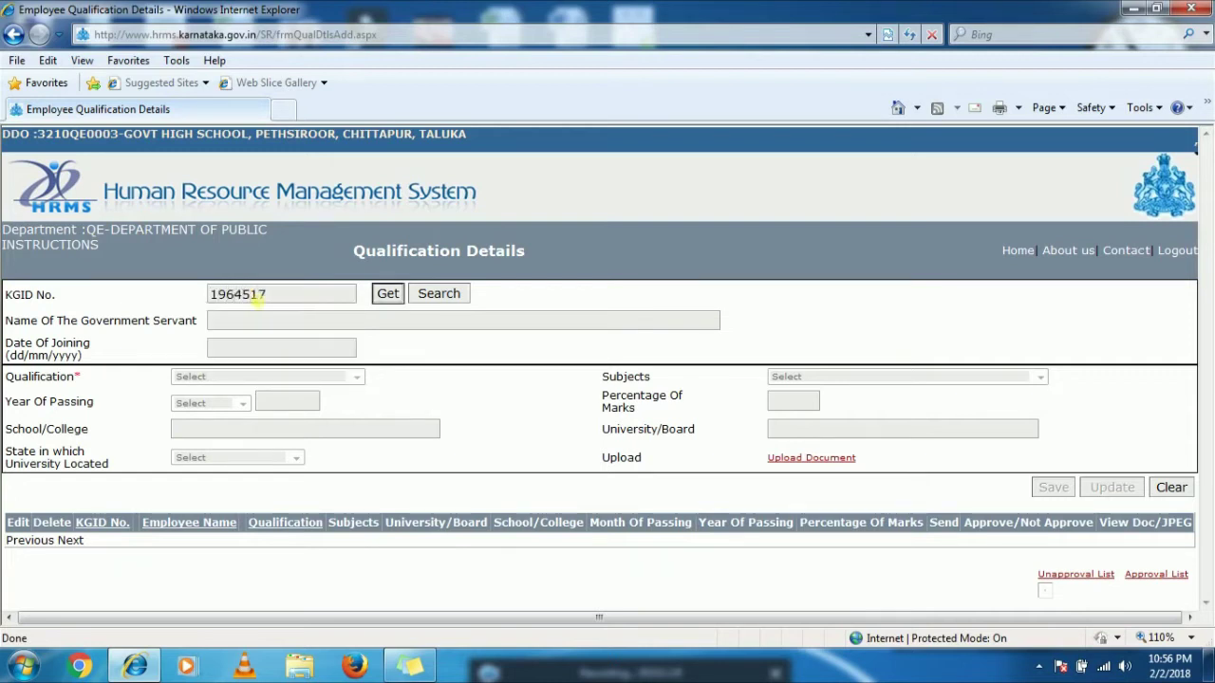
left_click(384, 300)
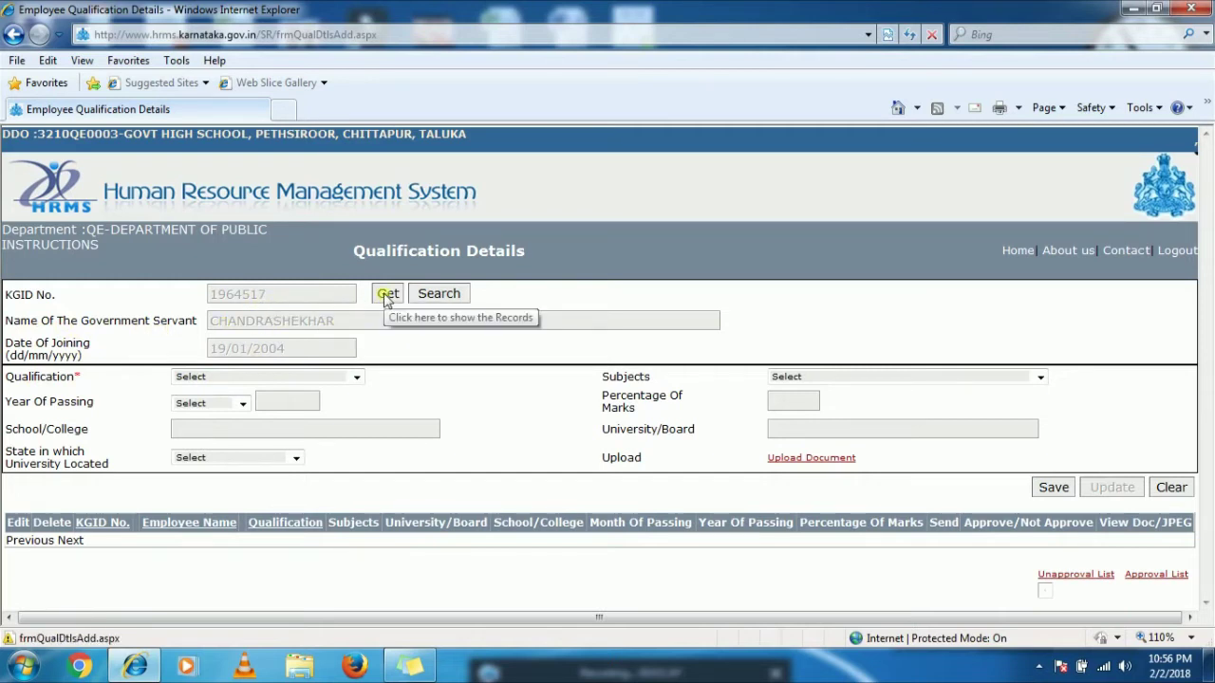
left_click(387, 295)
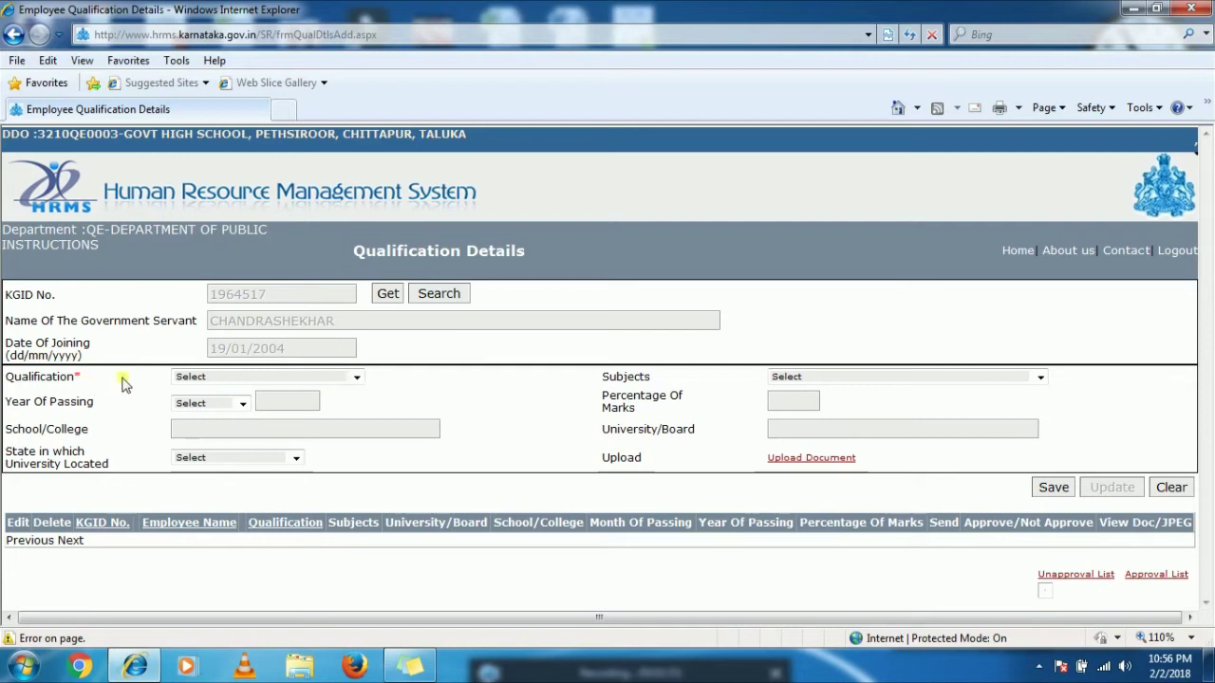
- Set the qualification to B.SC and the subject to Others
left_click(203, 380)
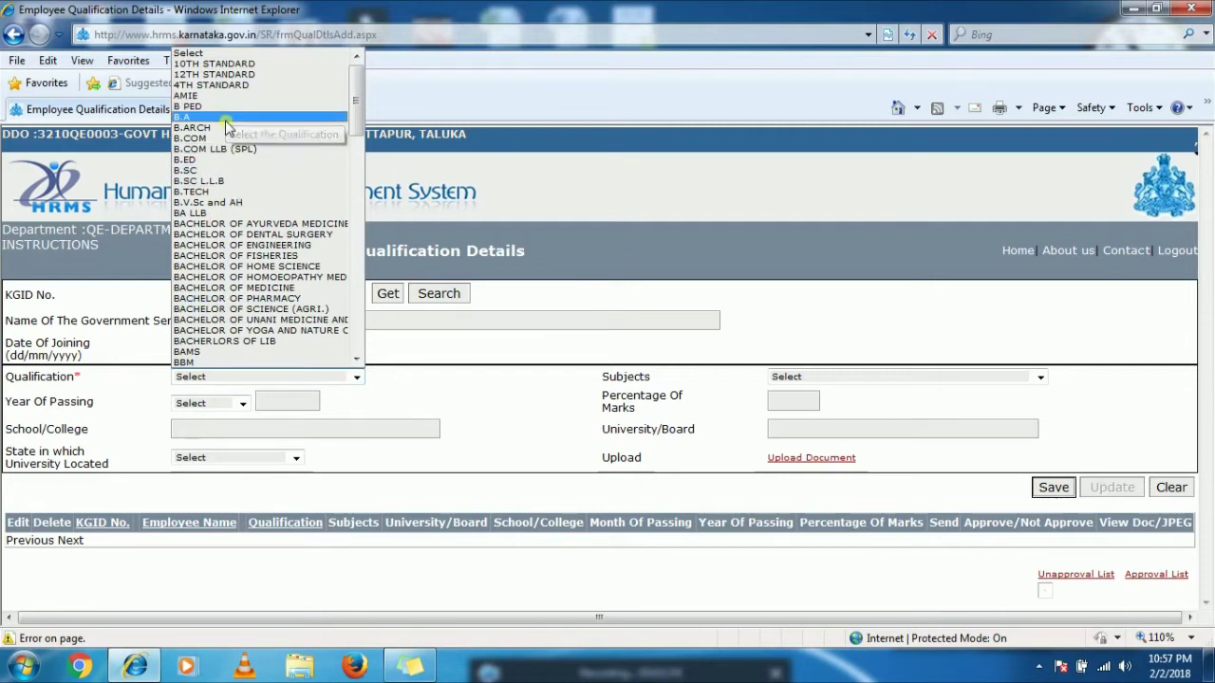
left_click(239, 171)
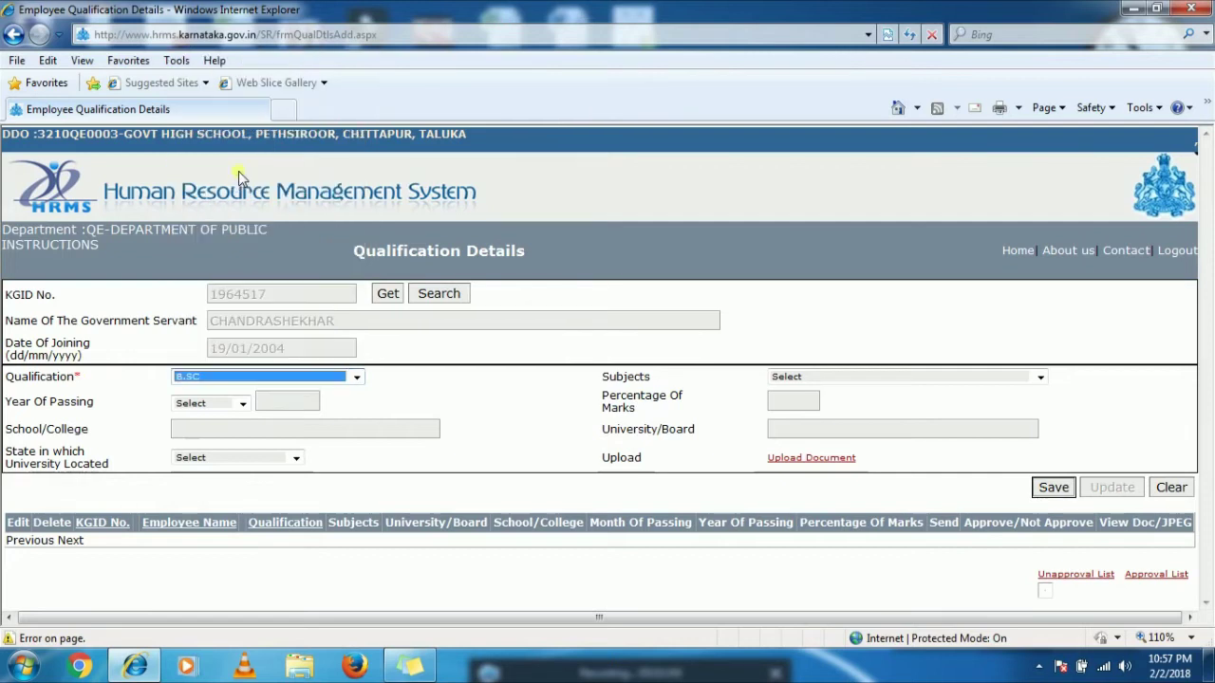
left_click(515, 389)
left_click(894, 379)
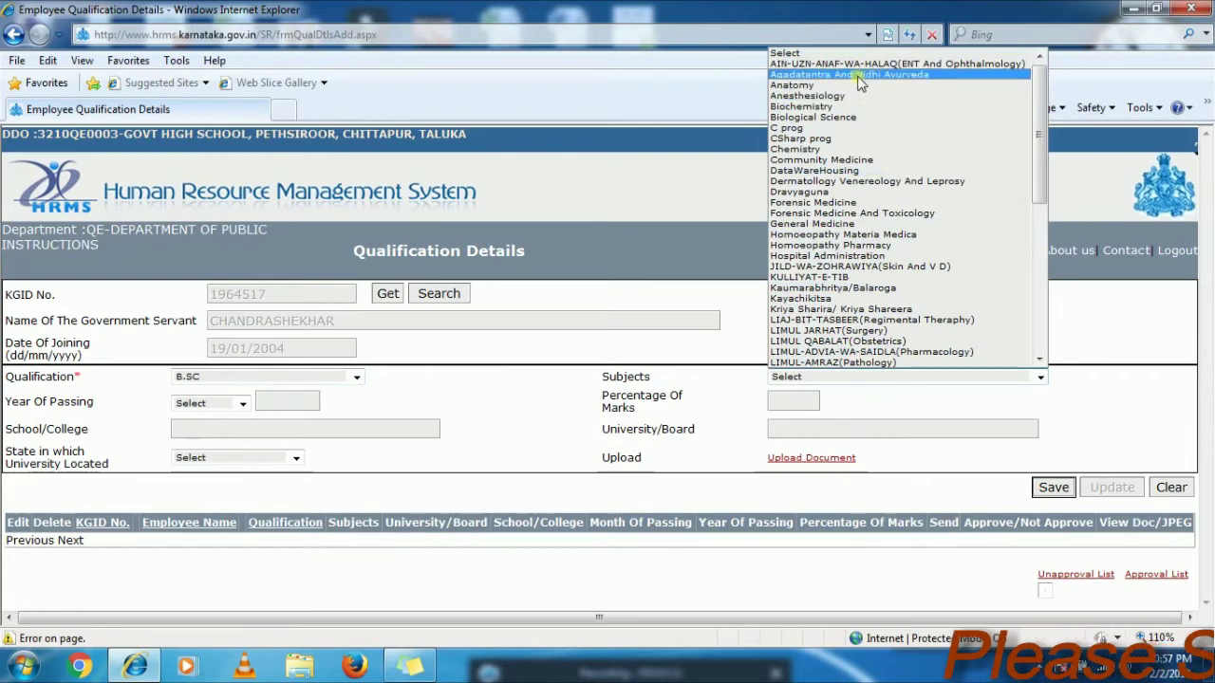
scroll(859, 83, "down", 1)
scroll(859, 84, "down", 9)
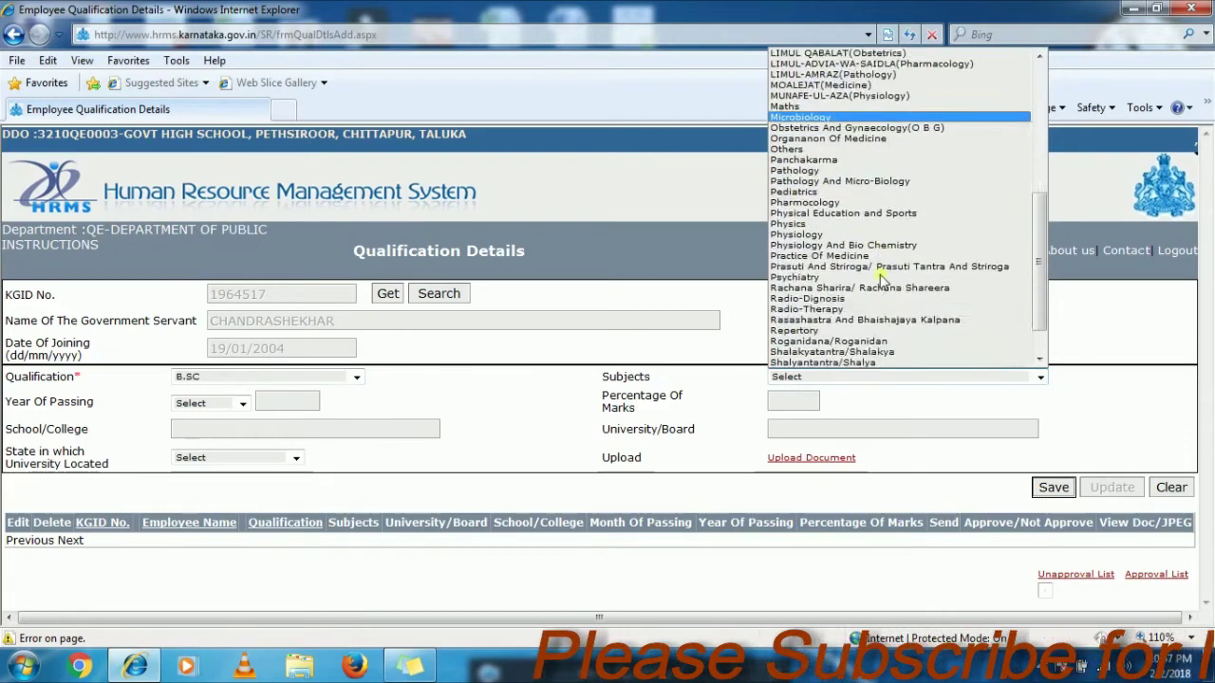
scroll(862, 285, "up", 5)
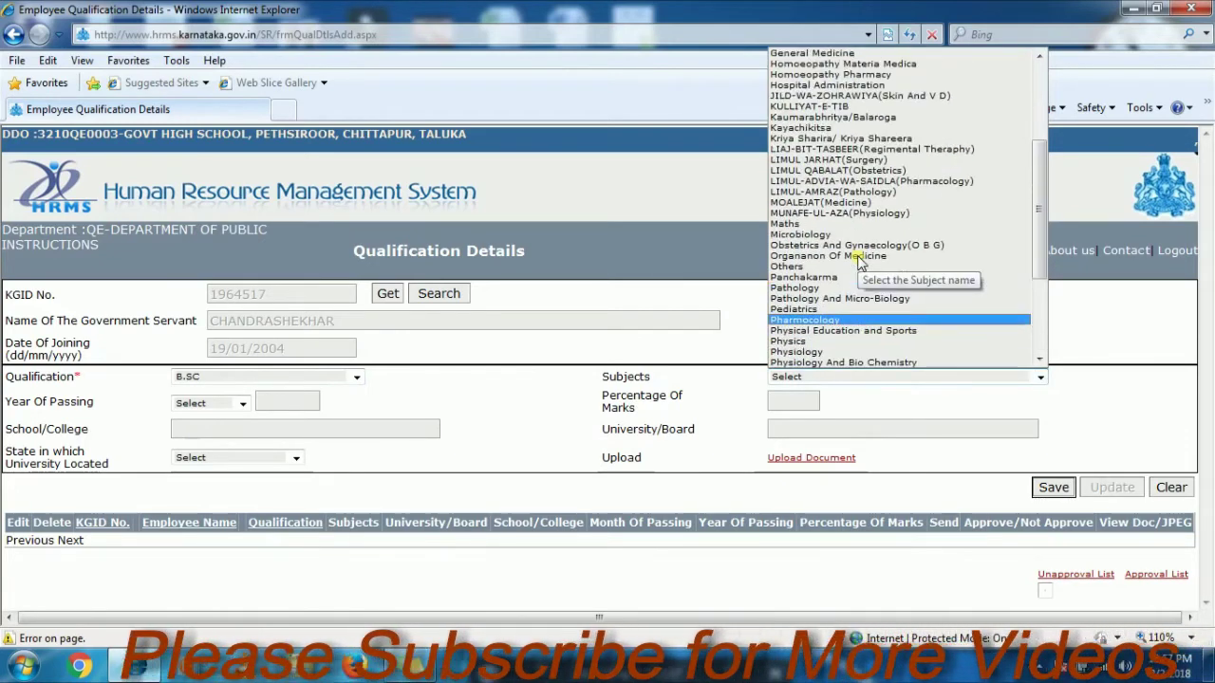
scroll(859, 261, "up", 1)
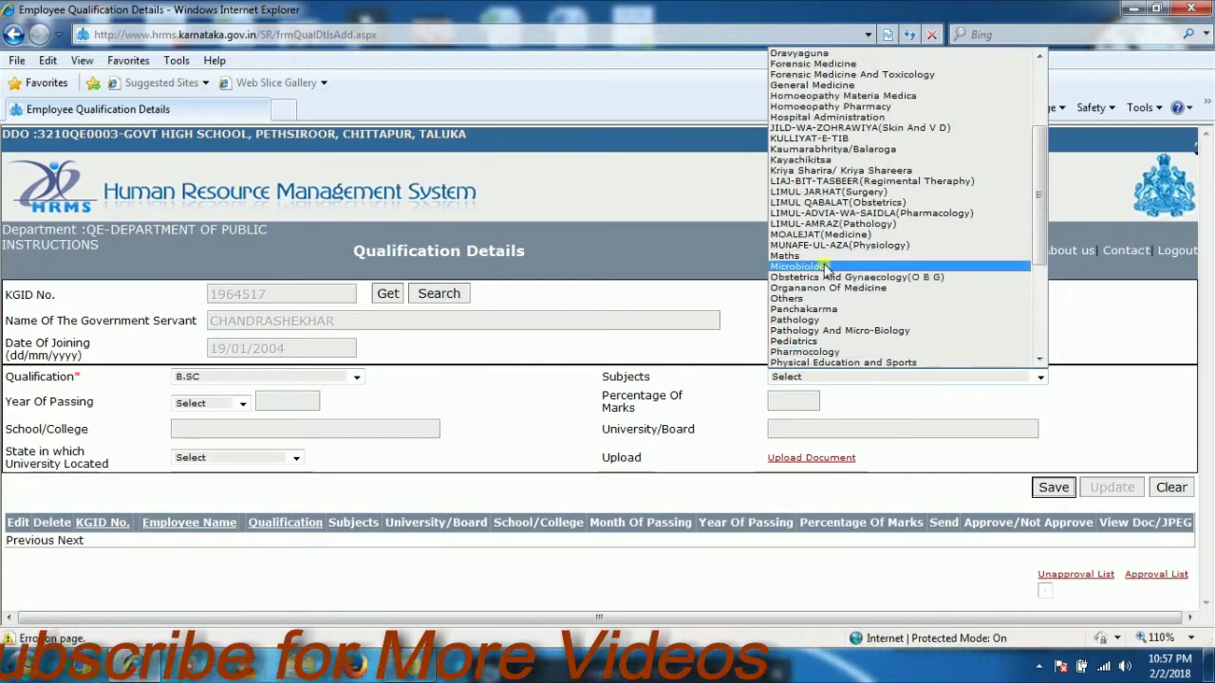
scroll(840, 195, "up", 2)
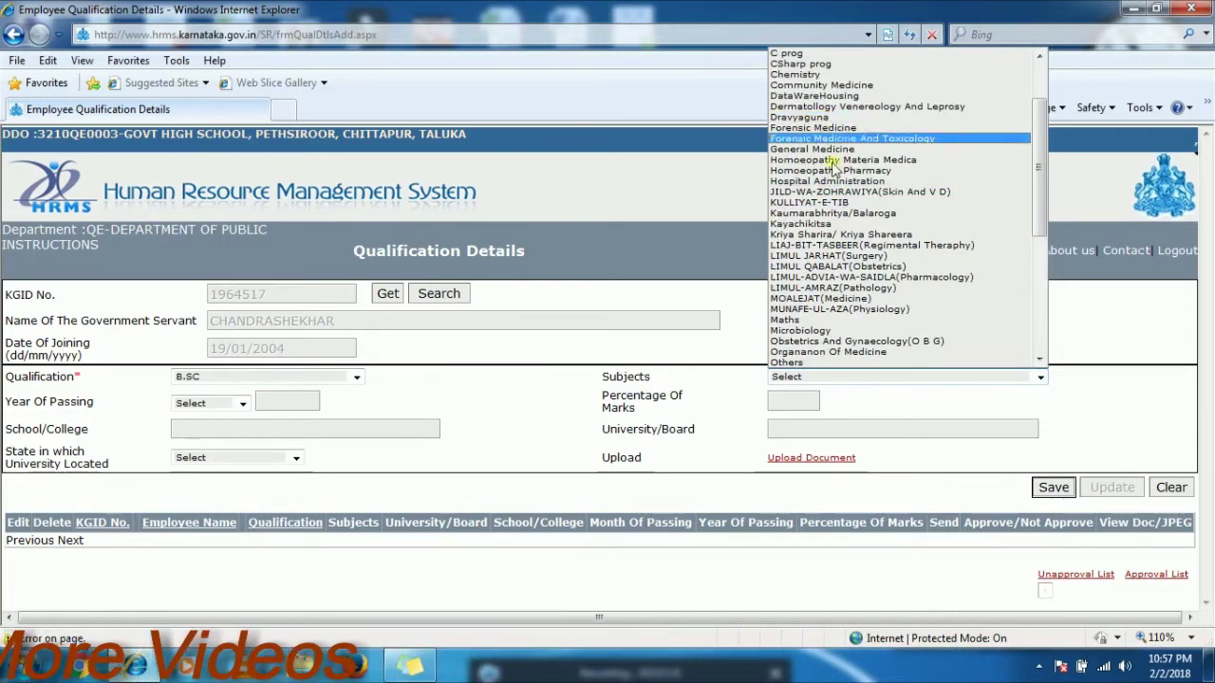
scroll(843, 237, "up", 3)
scroll(854, 266, "down", 6)
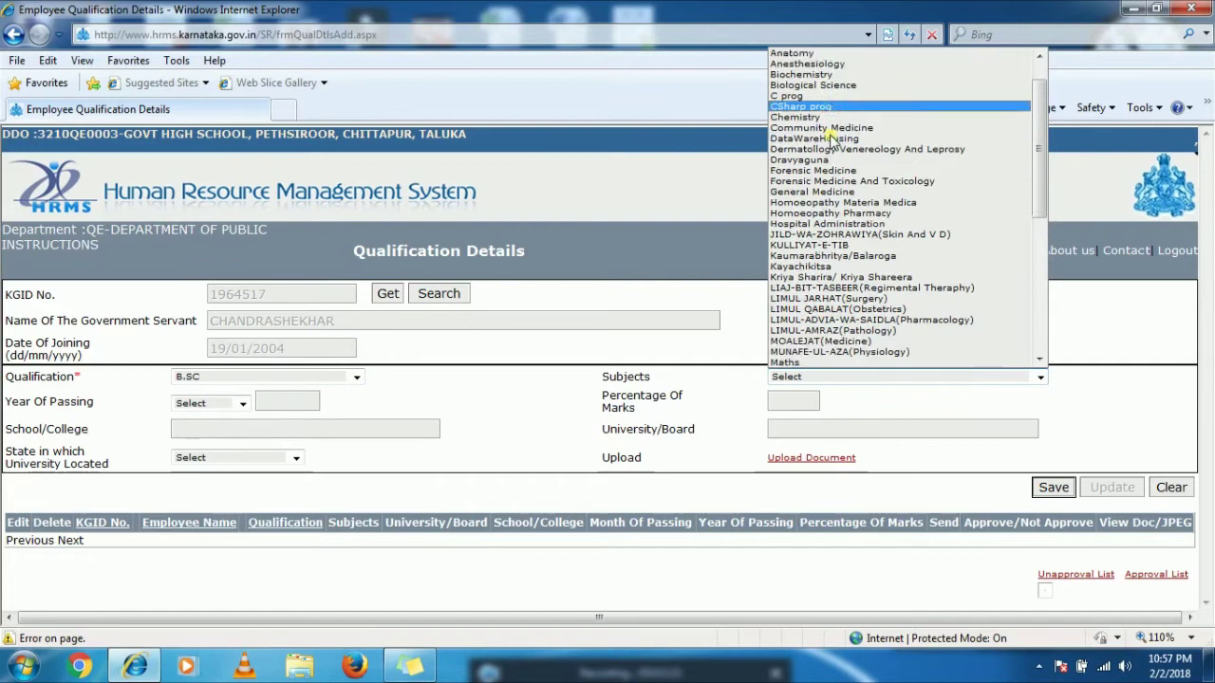
left_click(850, 278)
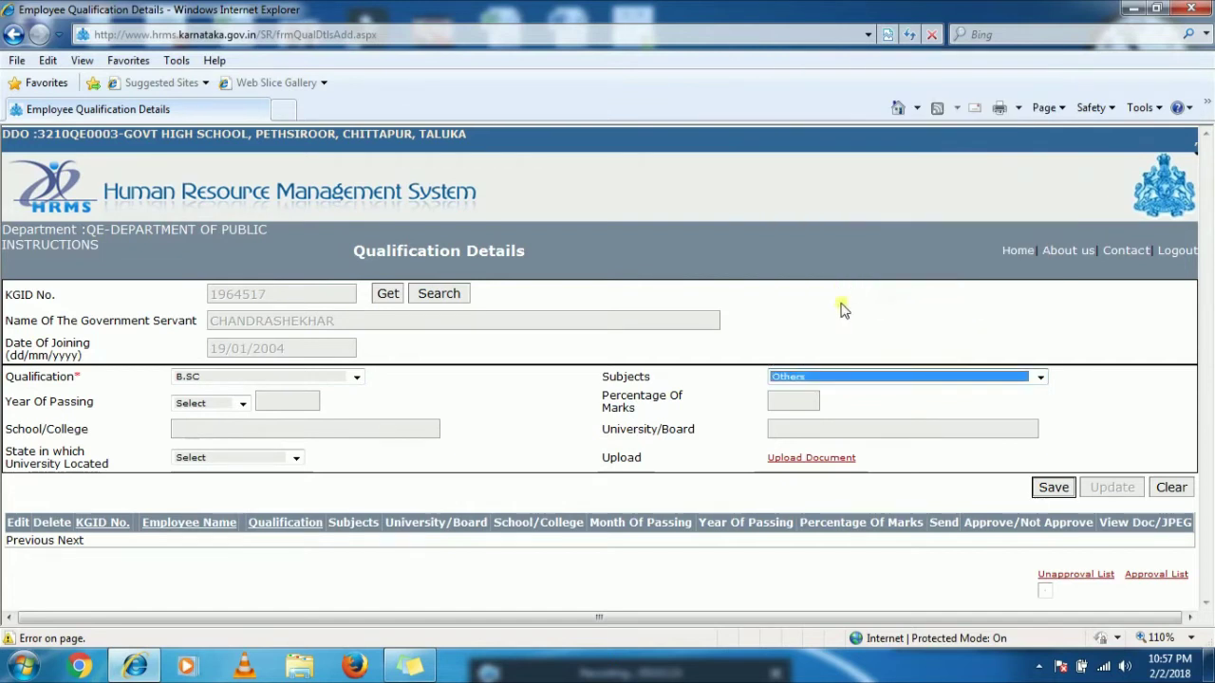
- Enter the subject names PHYSICS, CHEMISTRY, MATHS
left_click(1078, 387)
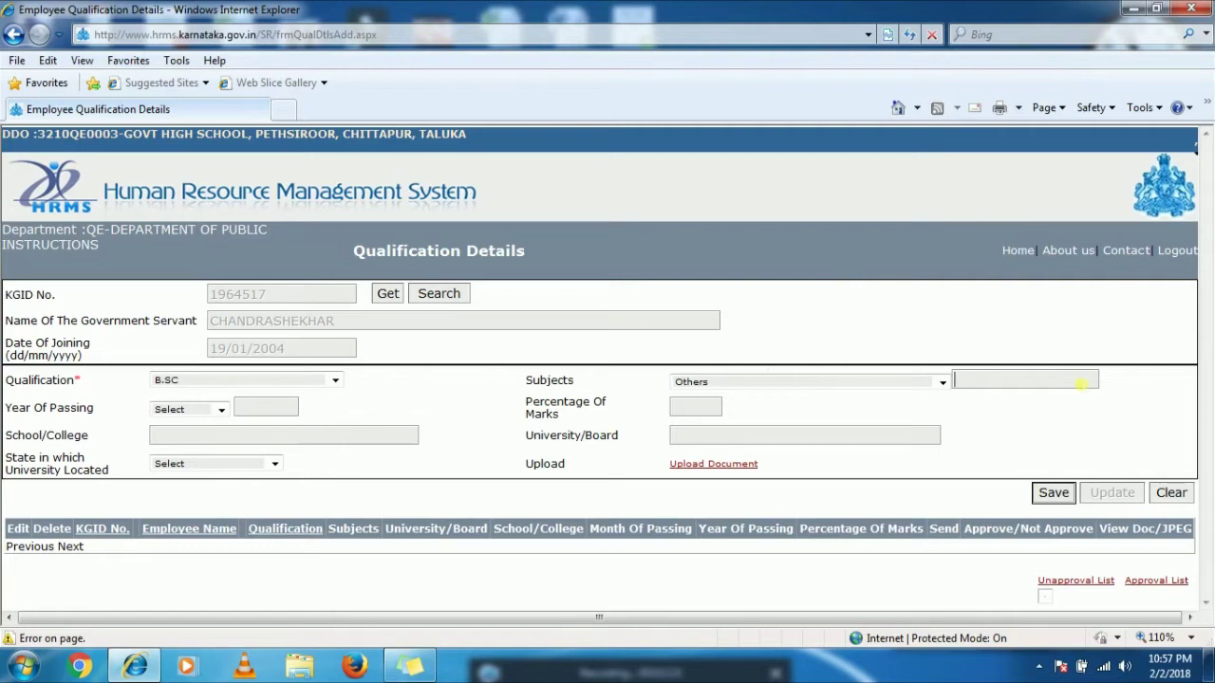
type("HYSICS, M")
key("BackSpace")
type("CHEM")
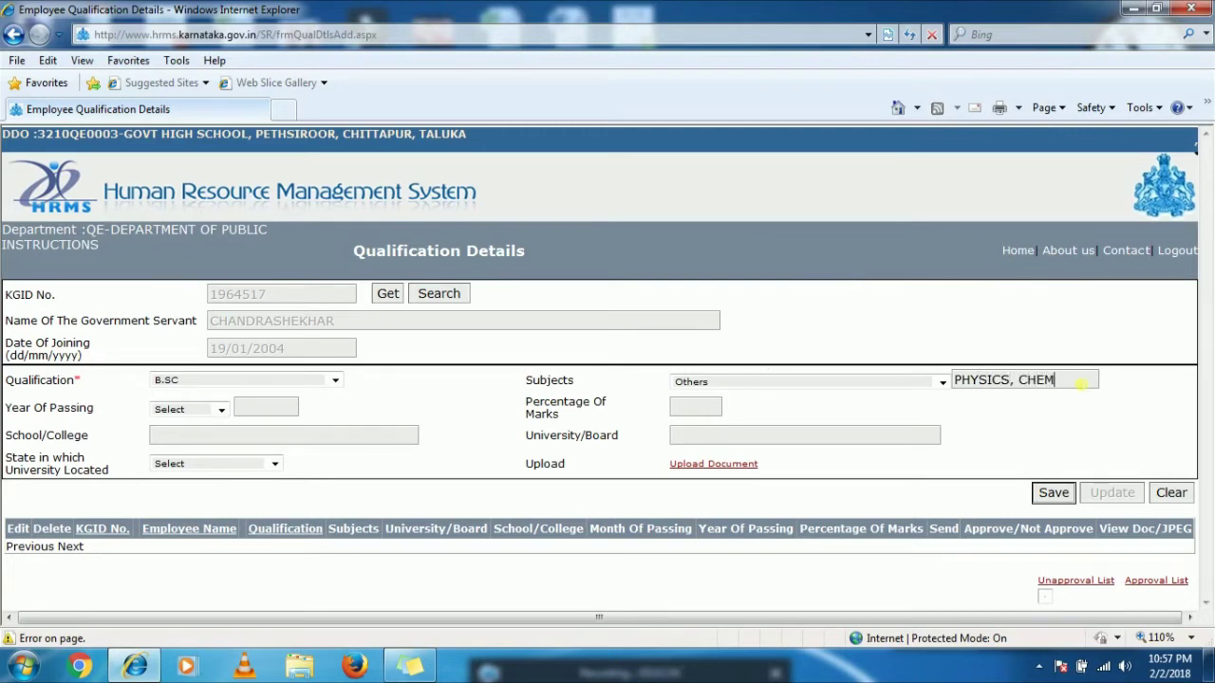
type("ISTRY, MATHS")
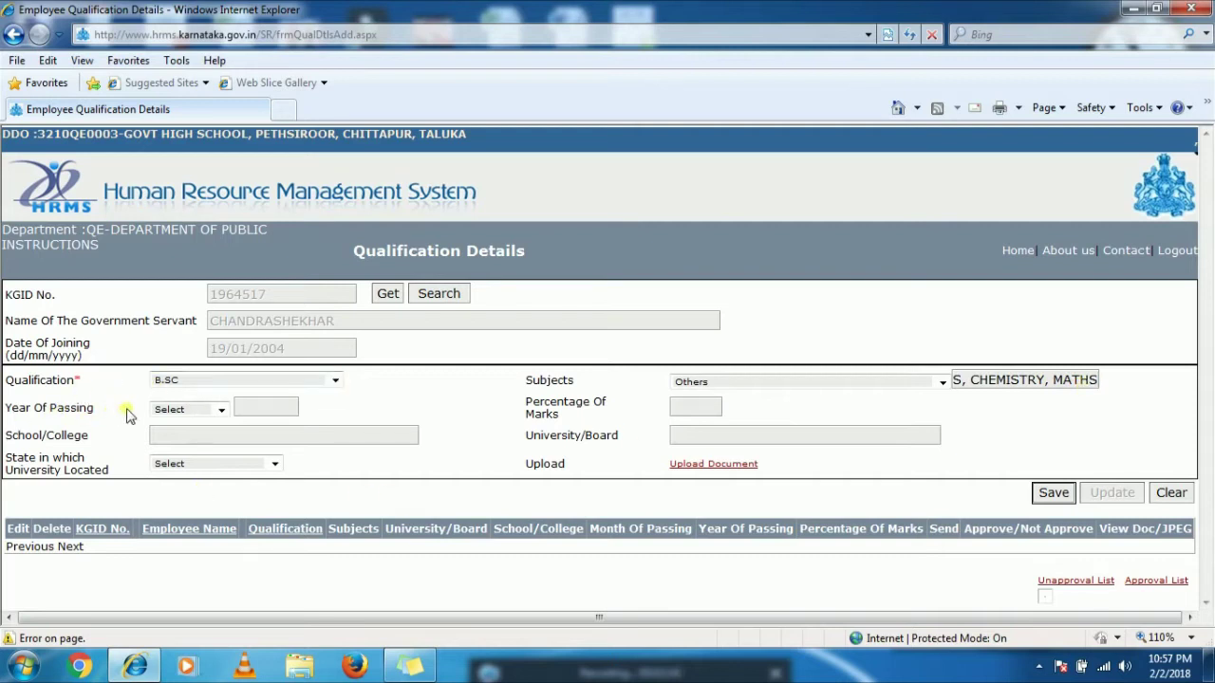
- Set passing month October, year 1999, and 81 percent marks
left_click(187, 411)
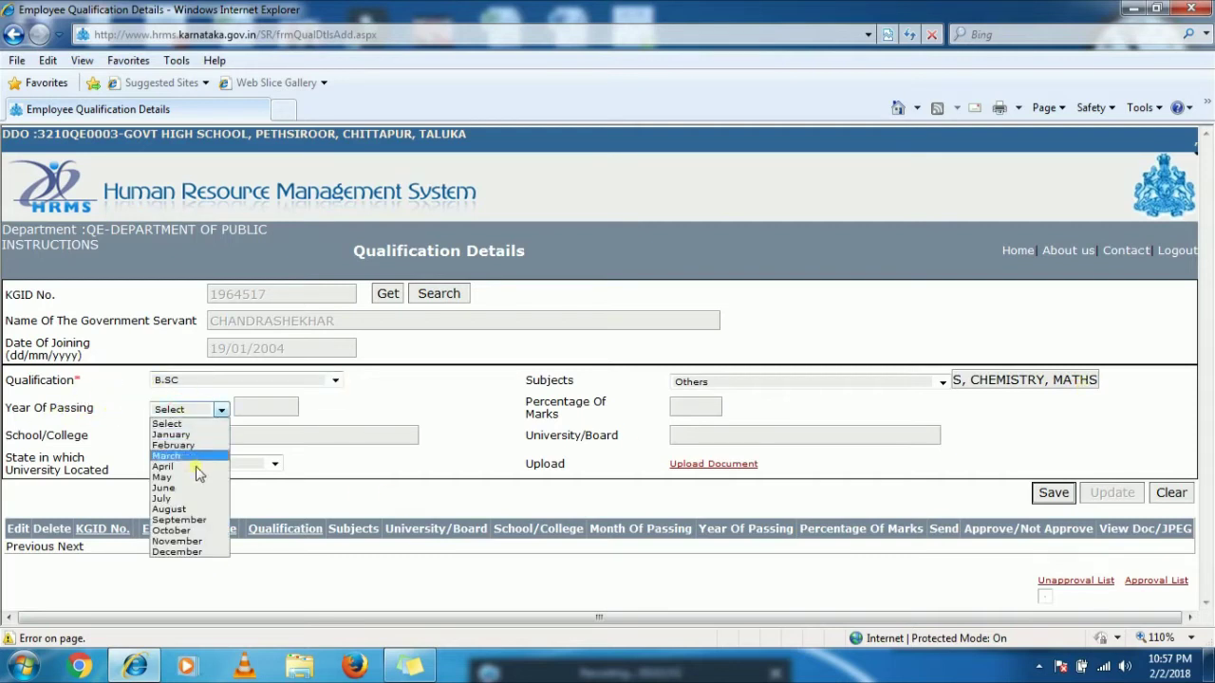
left_click(199, 531)
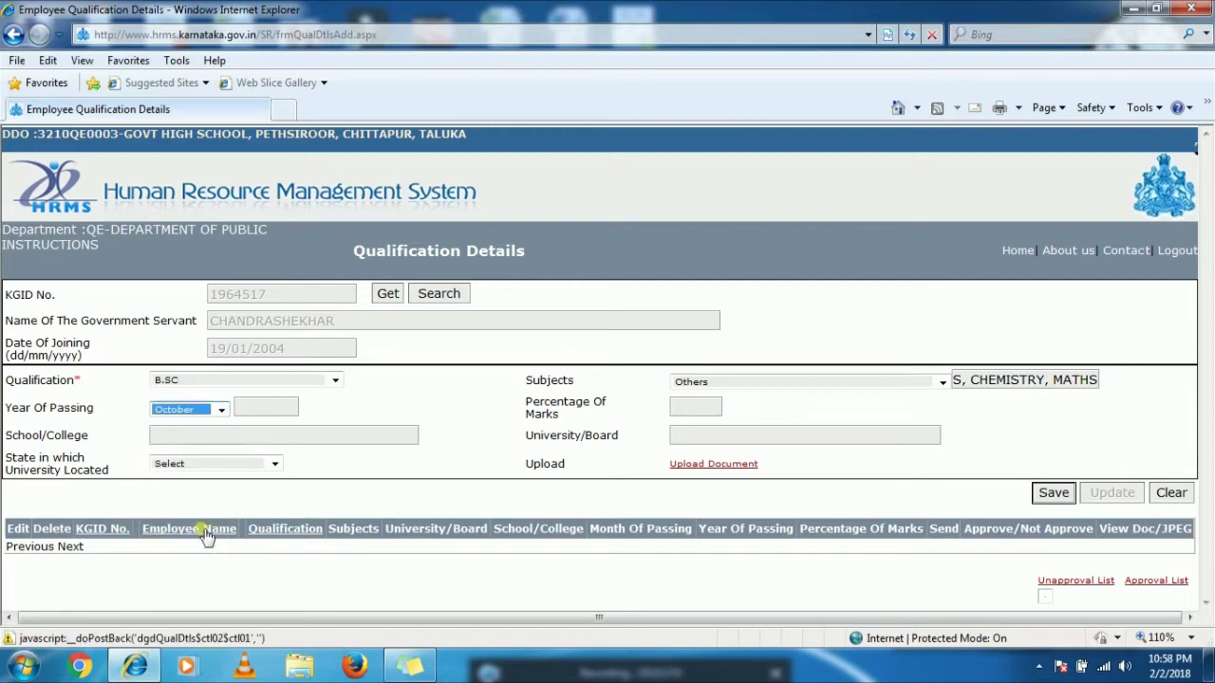
left_click(283, 408)
type("1999")
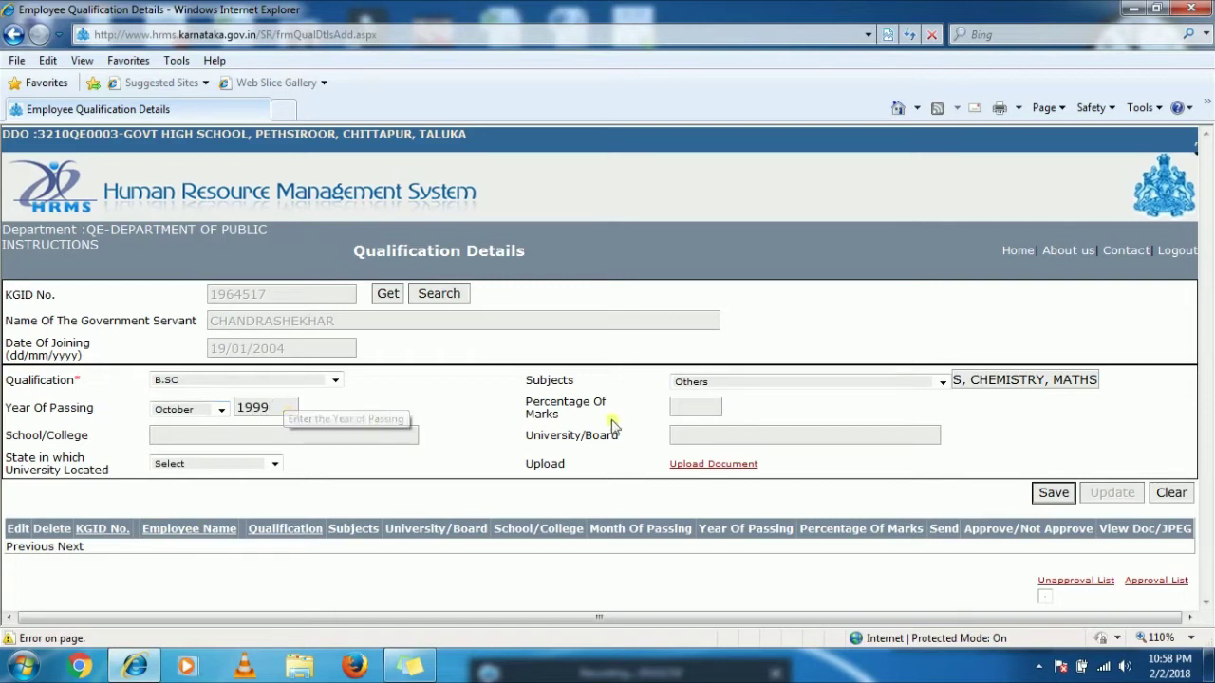
left_click(693, 411)
type("81")
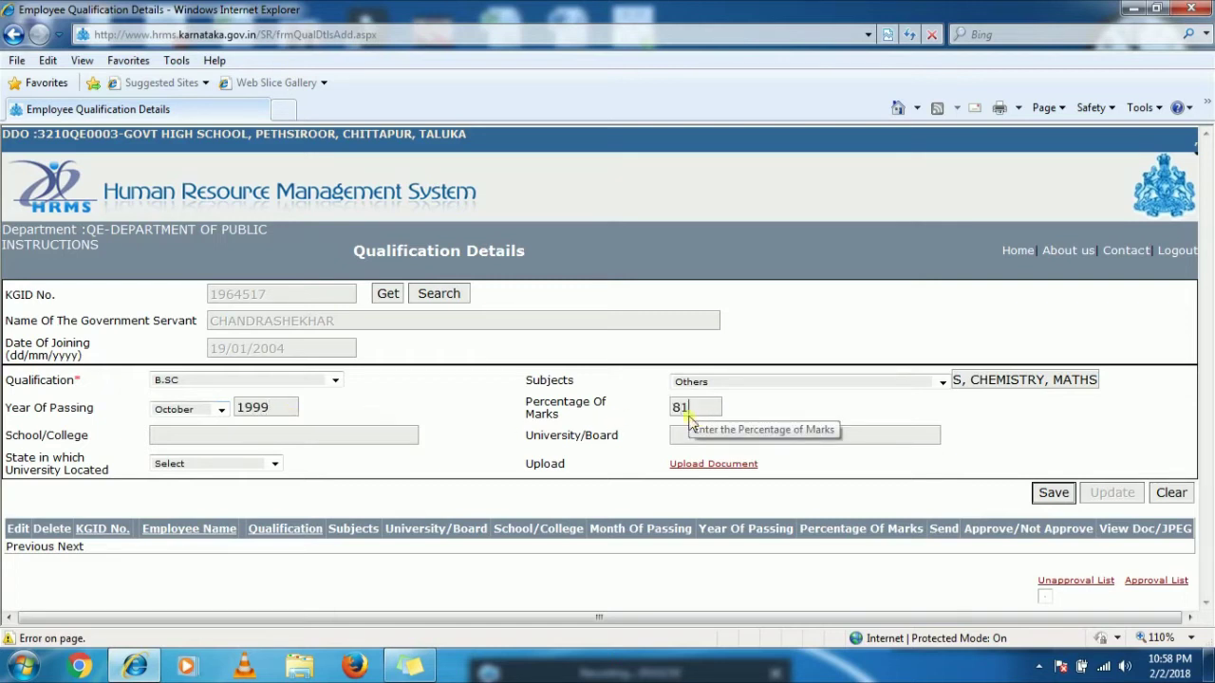
- Leave School/College empty and set the university's state to KARNATAKA
left_click(359, 441)
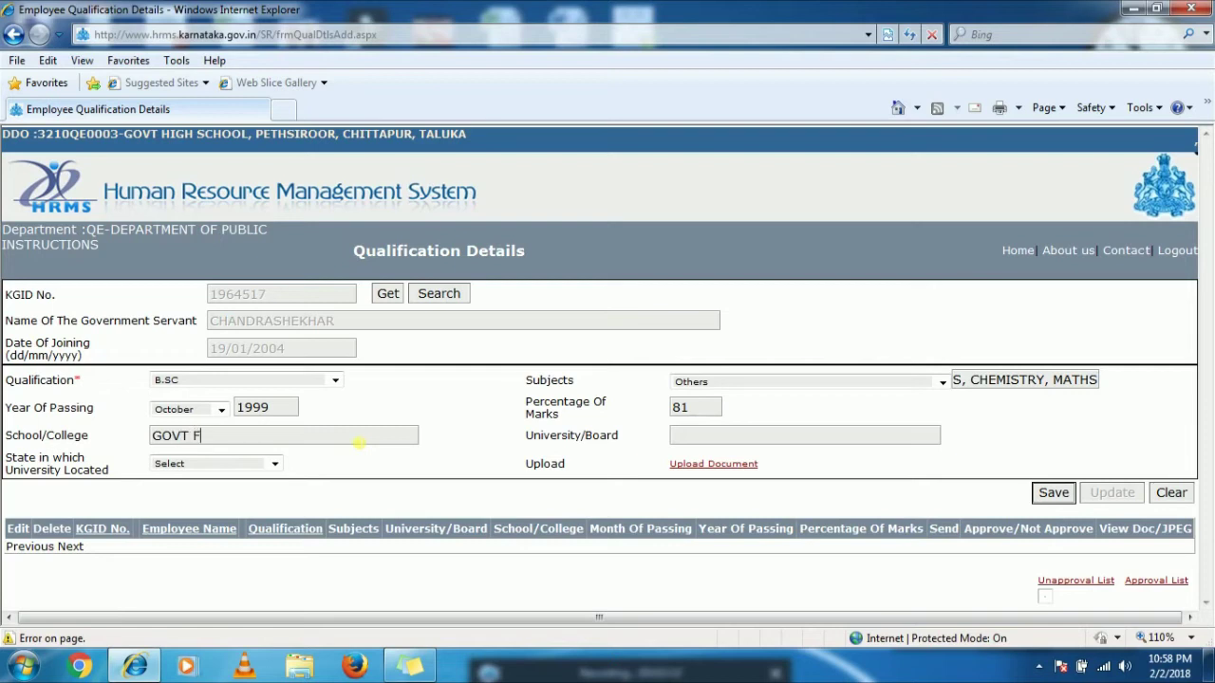
type("RST GRADE COLLEGE GULBA")
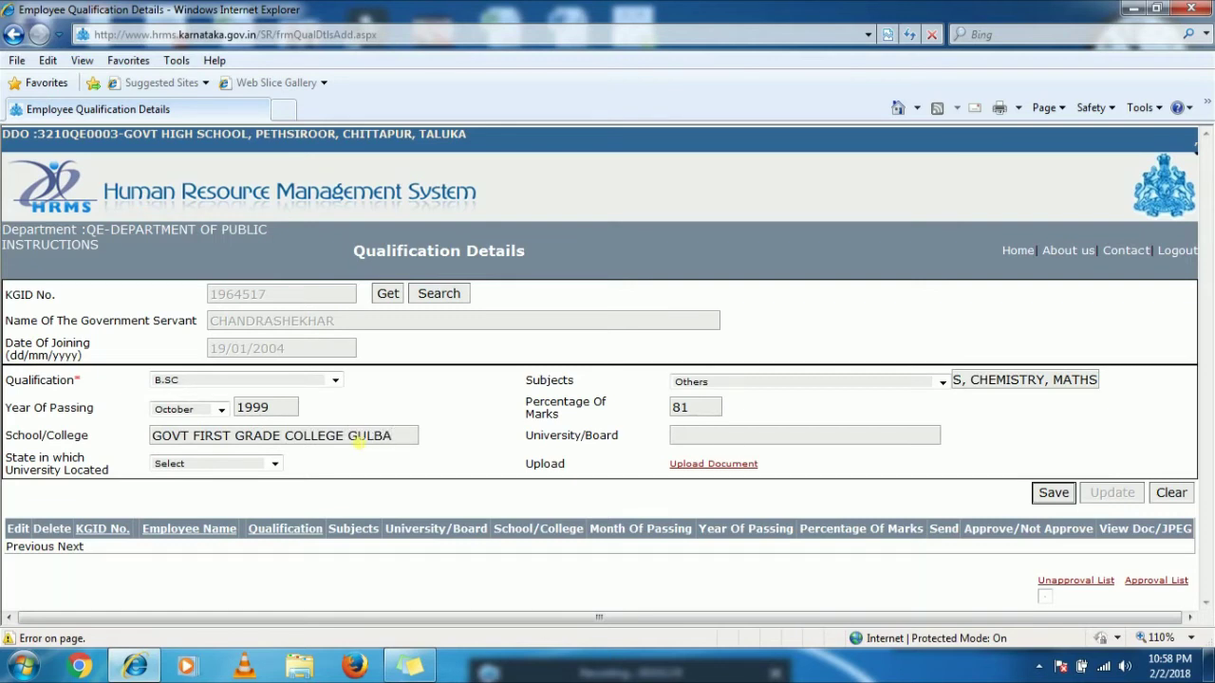
key("BackSpace")
key("BackSpace")
key("BackSpace")
key("BackSpace")
key("BackSpace")
key("BackSpace")
key("BackSpace")
key("BackSpace")
key("BackSpace")
key("BackSpace")
key("BackSpace")
key("BackSpace")
key("BackSpace")
key("BackSpace")
key("BackSpace")
key("BackSpace")
key("BackSpace")
key("BackSpace")
key("BackSpace")
key("BackSpace")
key("BackSpace")
key("BackSpace")
key("BackSpace")
key("BackSpace")
key("BackSpace")
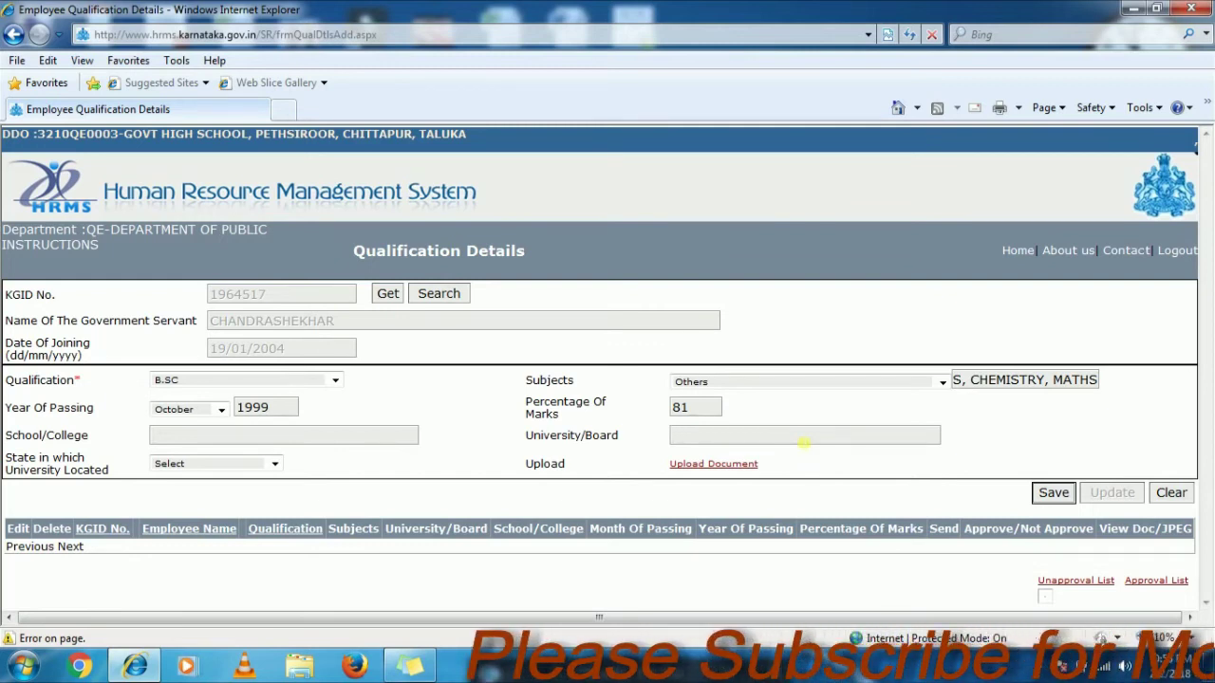
left_click(803, 442)
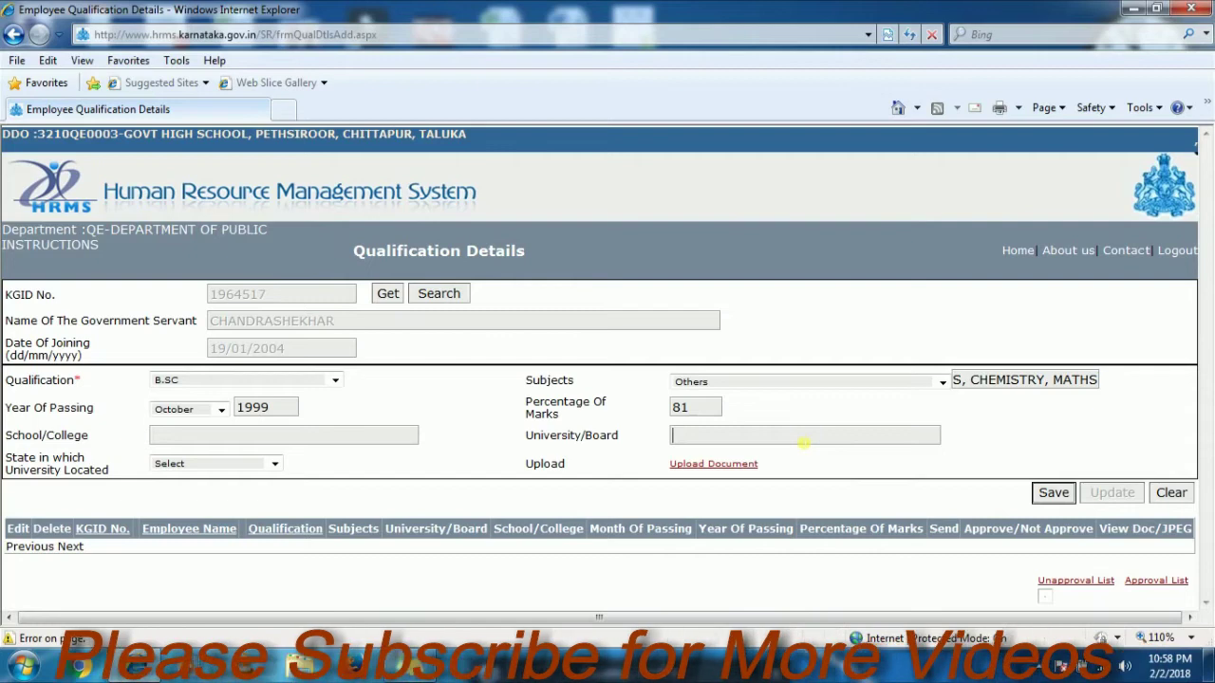
left_click(222, 464)
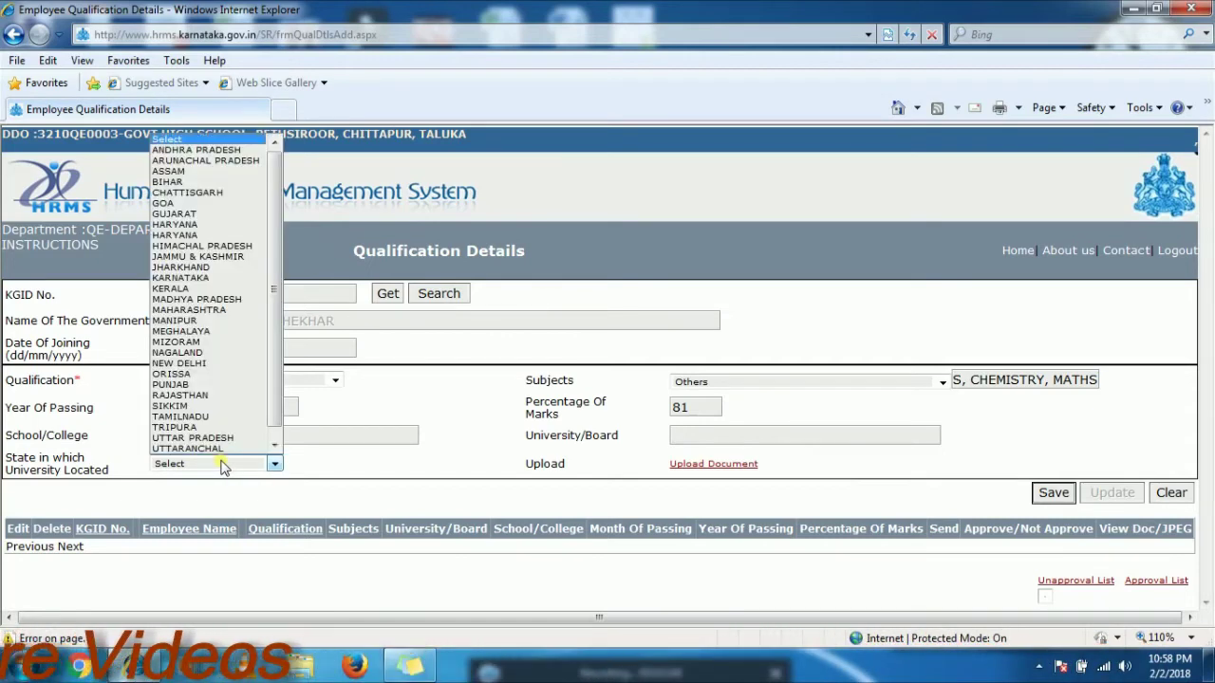
key("k")
key("Return")
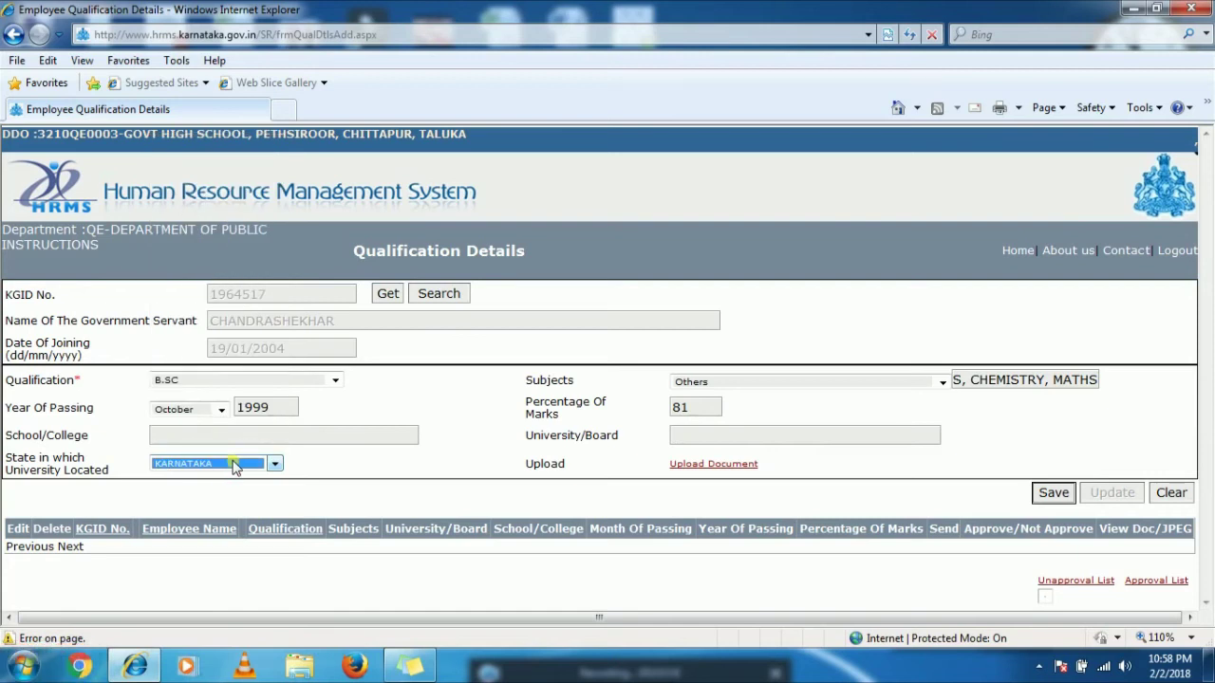
left_click(541, 501)
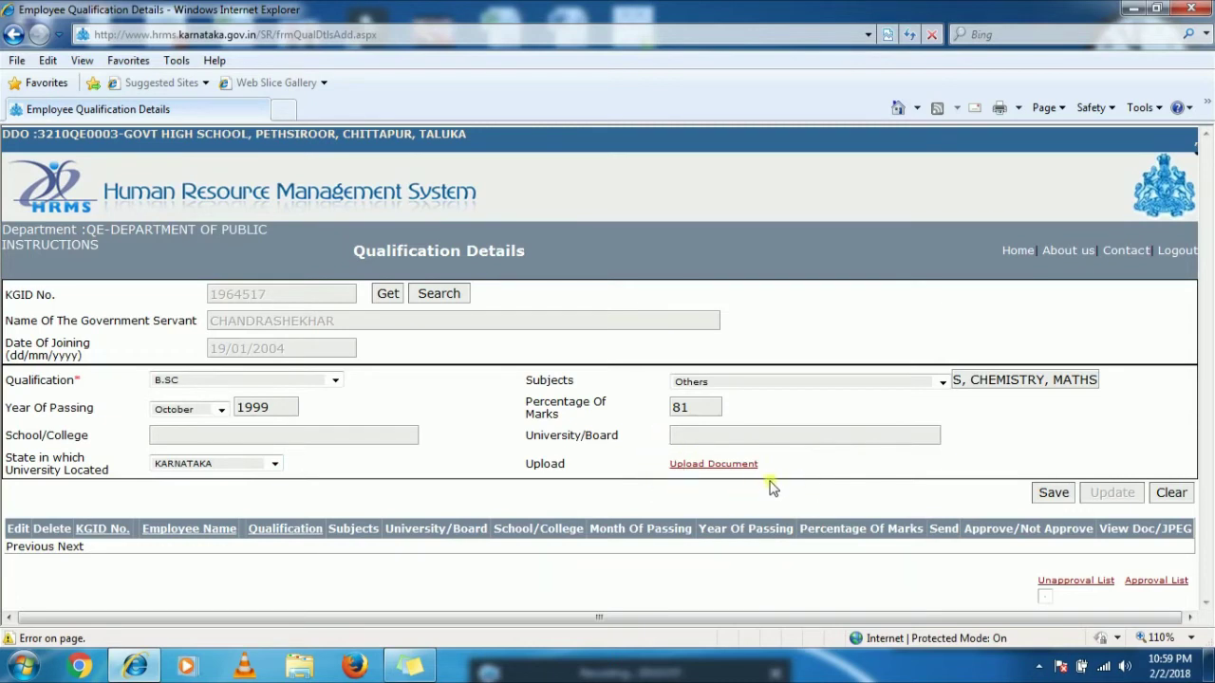
- In the document upload window, choose document type PDF and module ServiceRegister
left_click(701, 465)
left_click(699, 467)
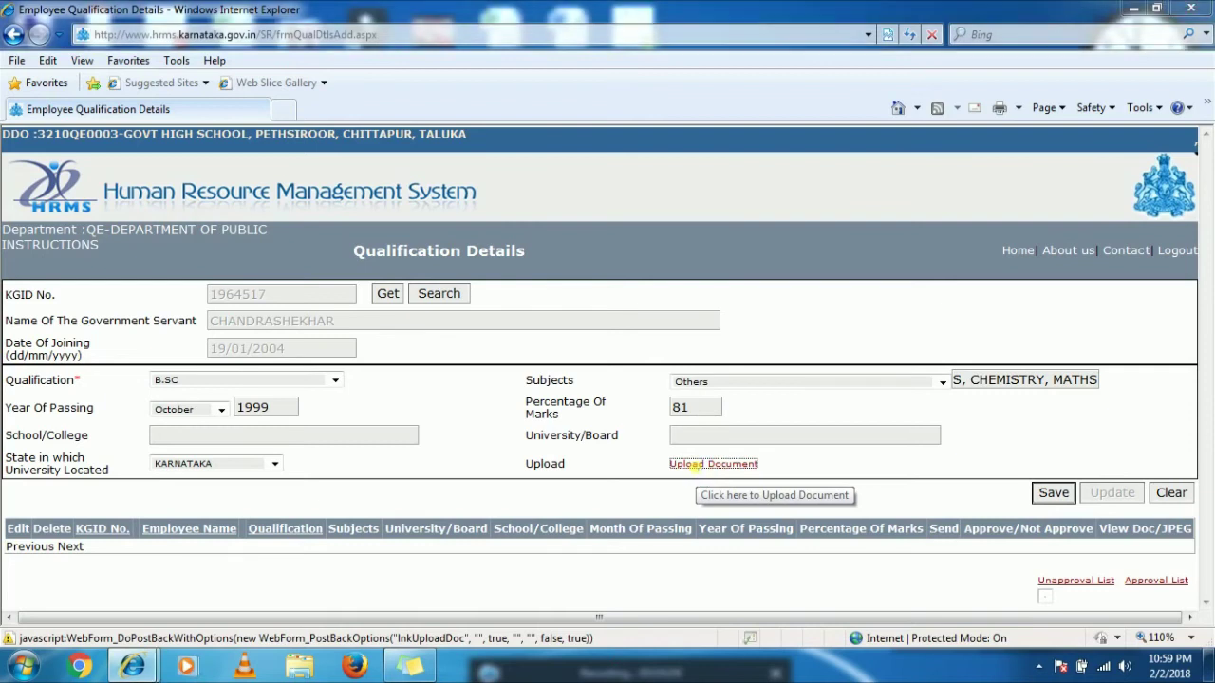
left_click(560, 212)
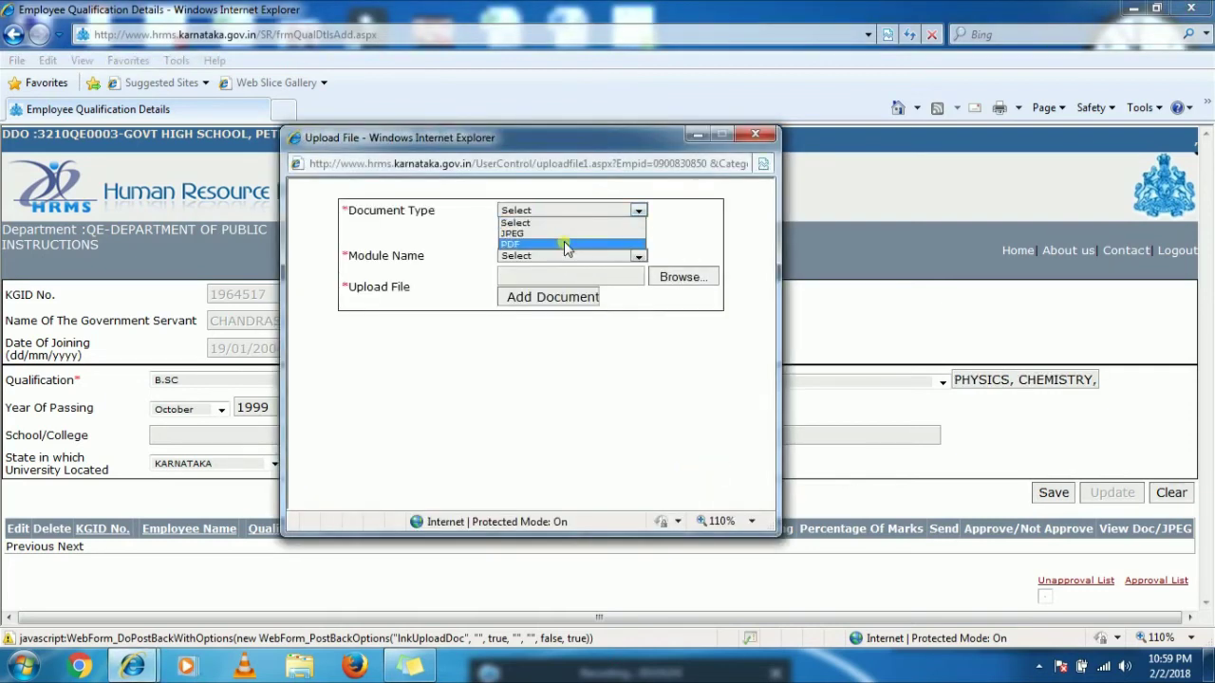
left_click(566, 245)
left_click(566, 257)
left_click(568, 280)
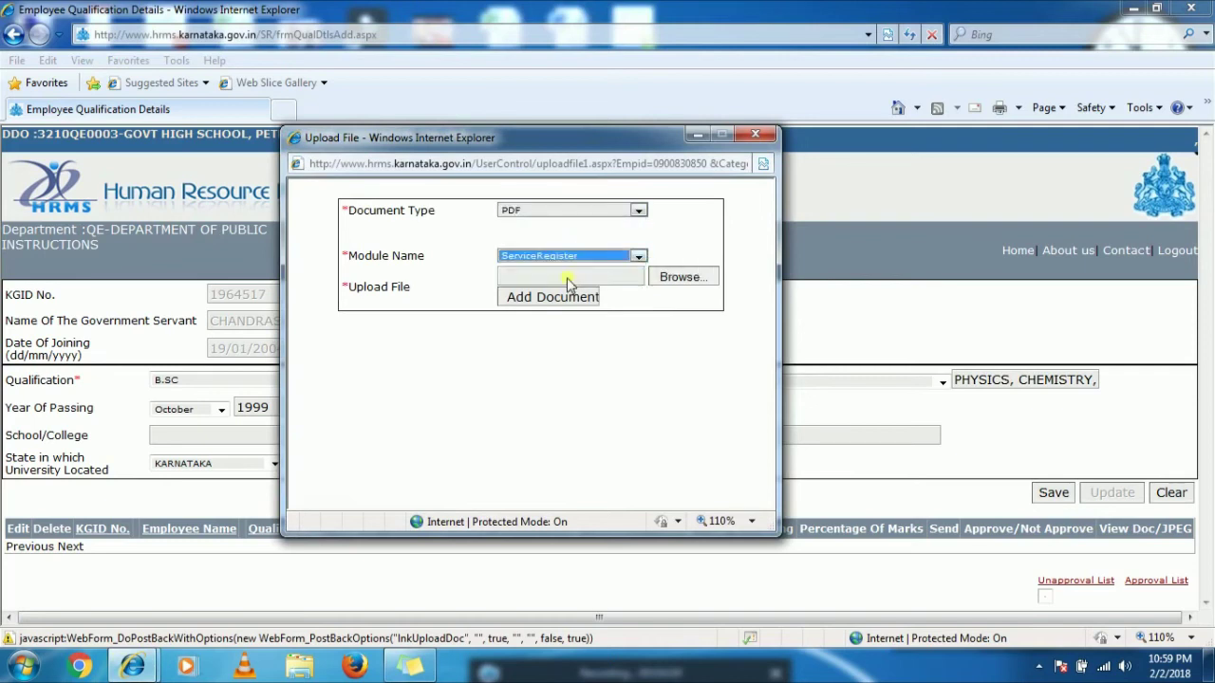
- Attach the pdfresizer.com-pdf-resize PDF and save the B.SC qualification record
left_click(697, 279)
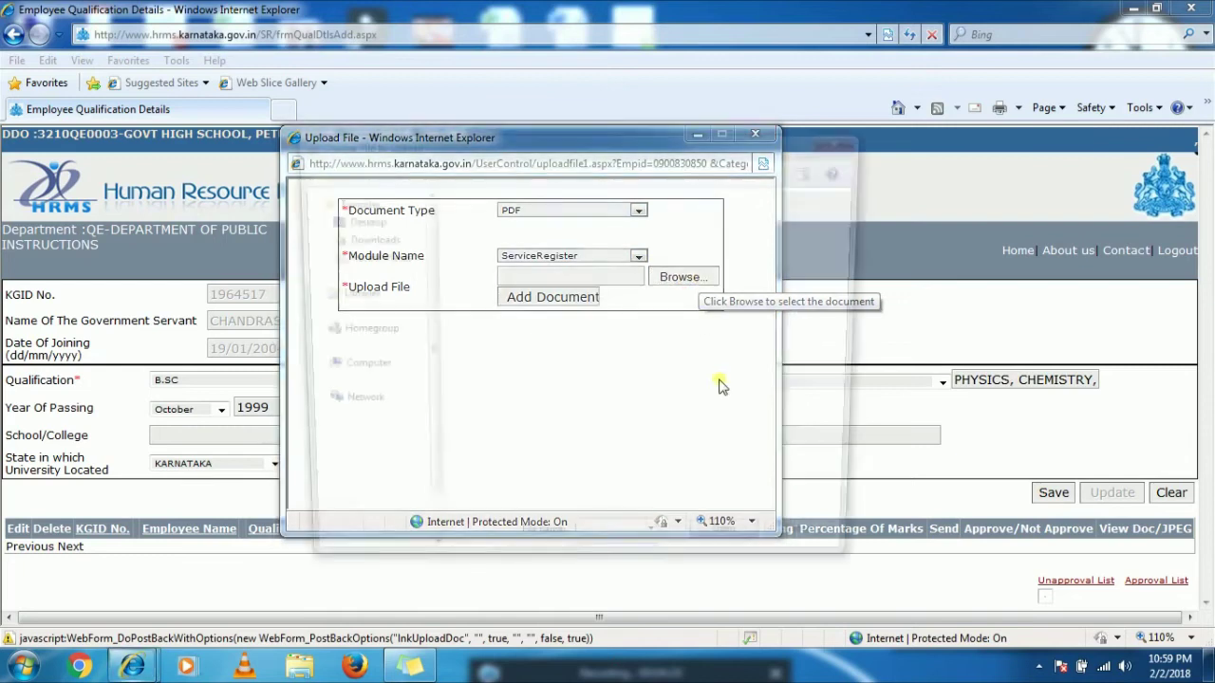
left_click_drag(873, 239, 897, 405)
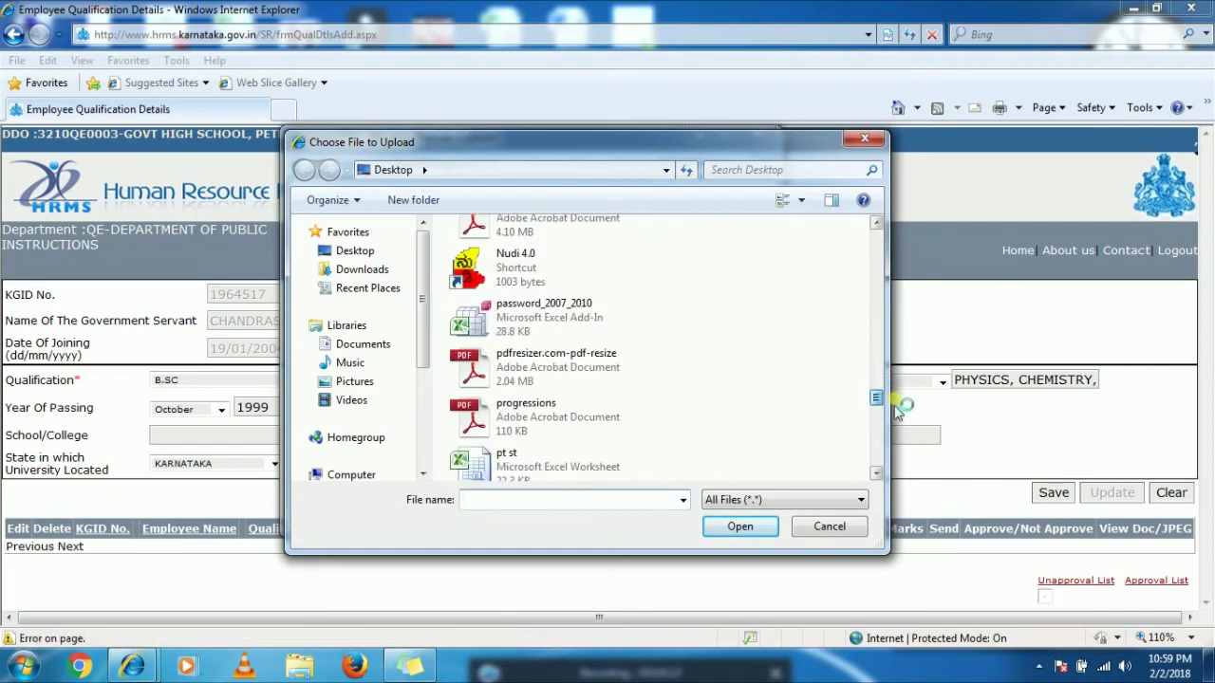
left_click(601, 374)
left_click(759, 524)
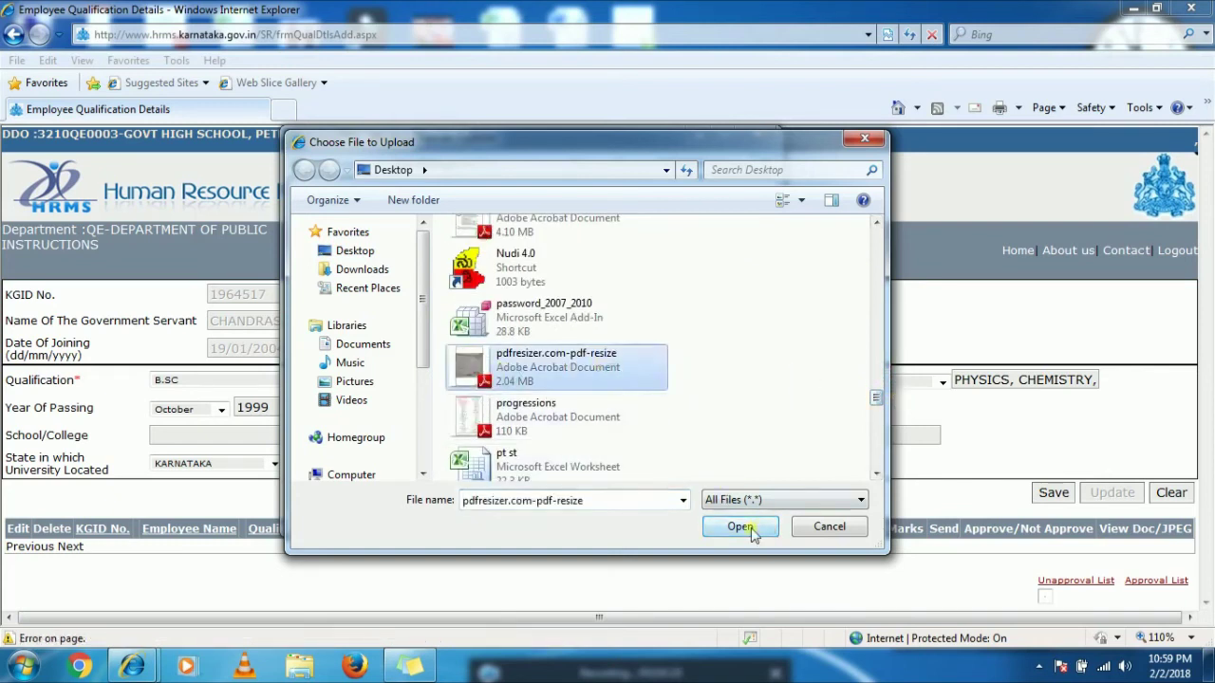
left_click(562, 298)
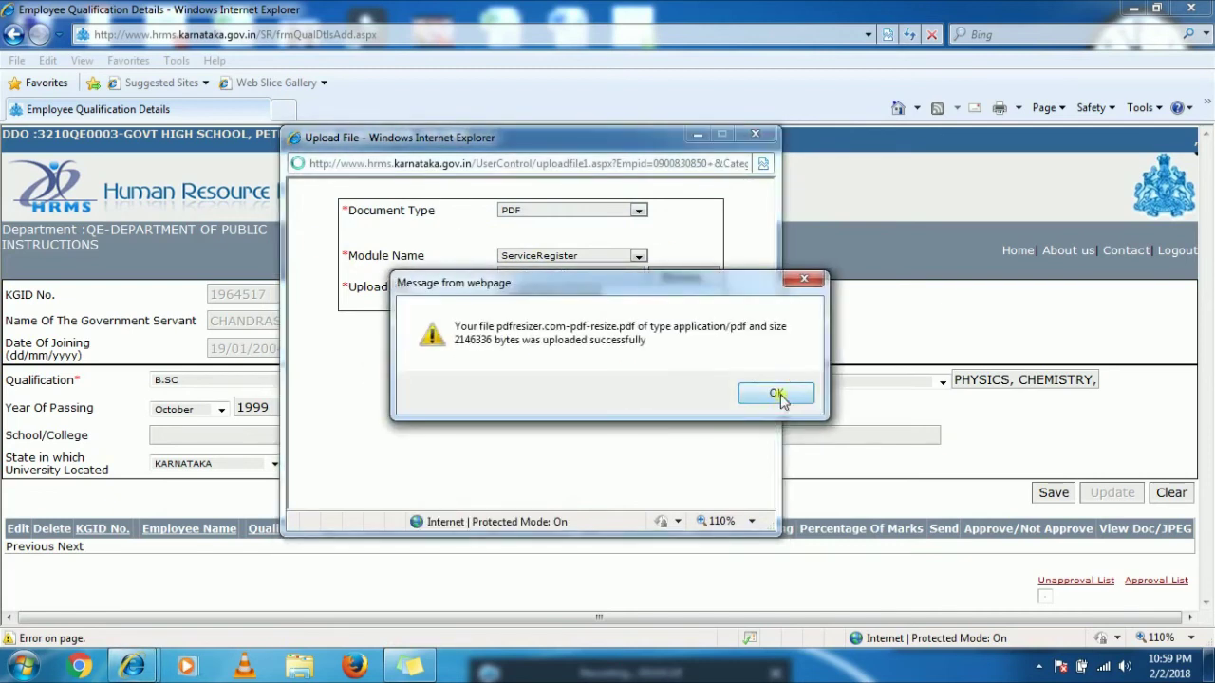
left_click(776, 395)
left_click(764, 137)
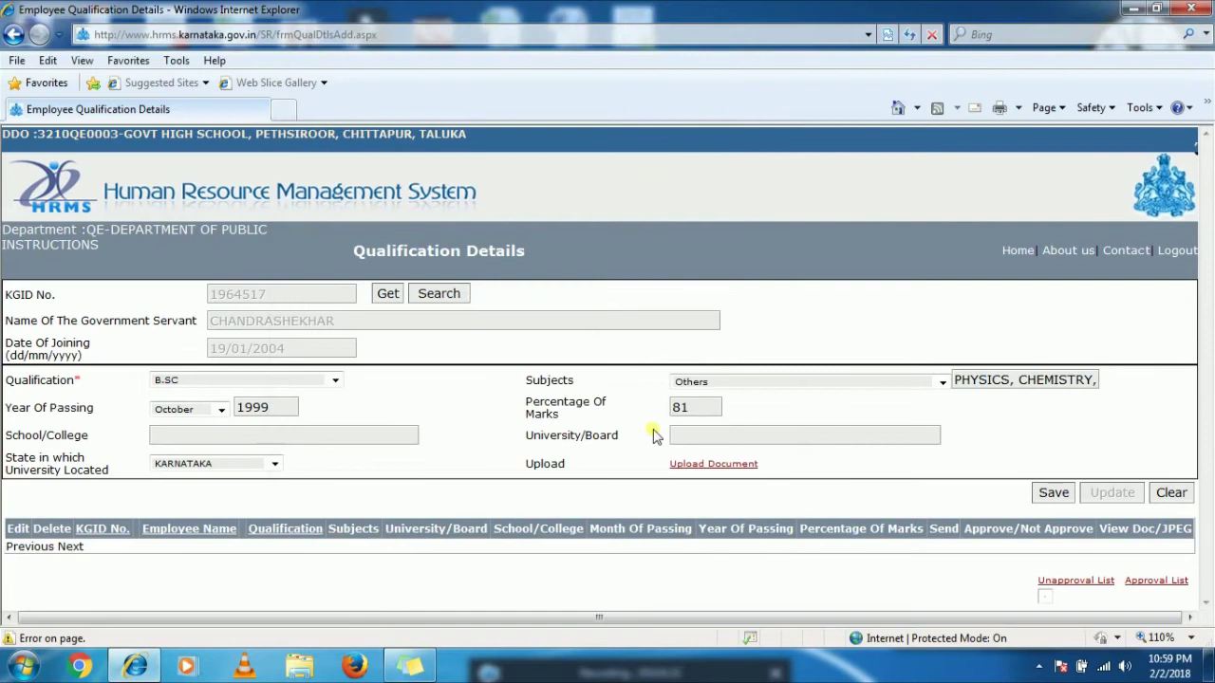
left_click(1051, 495)
- Acknowledge the Successfully Inserted alert and set the record's approval choice to Approve
left_click(714, 393)
scroll(596, 410, "down", 1)
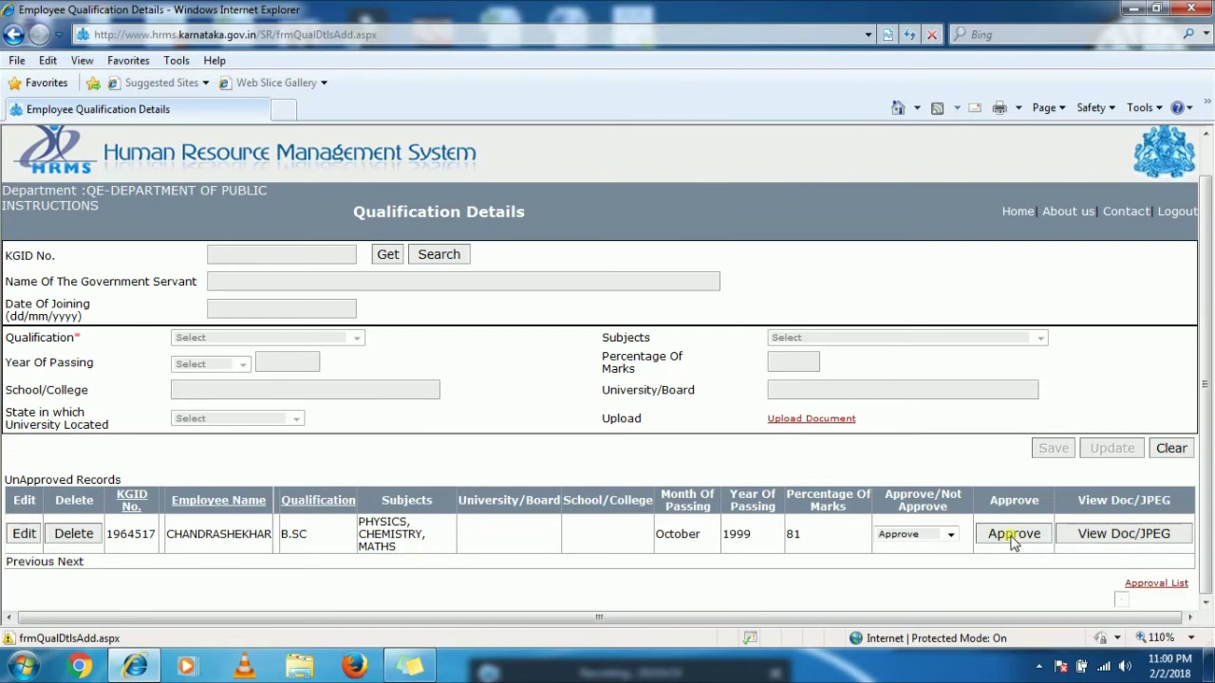
left_click(1013, 534)
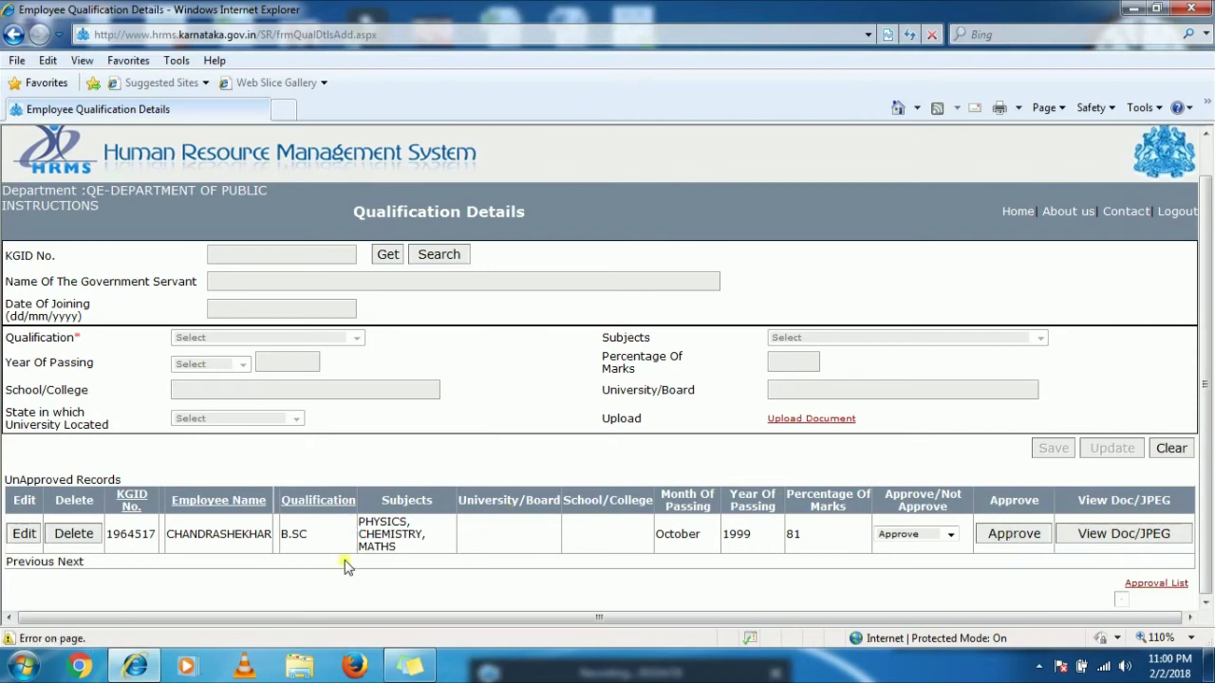
- Edit the B.SC record, update it, and acknowledge the Successfully Updated message
left_click(27, 535)
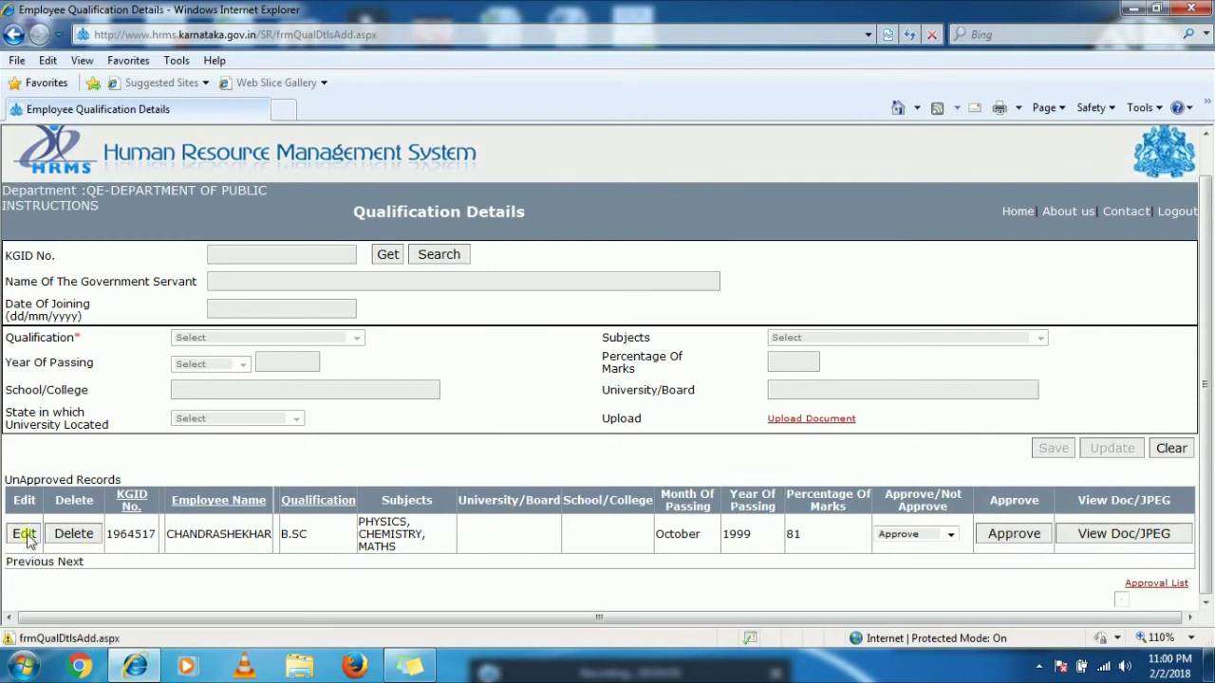
left_click(26, 536)
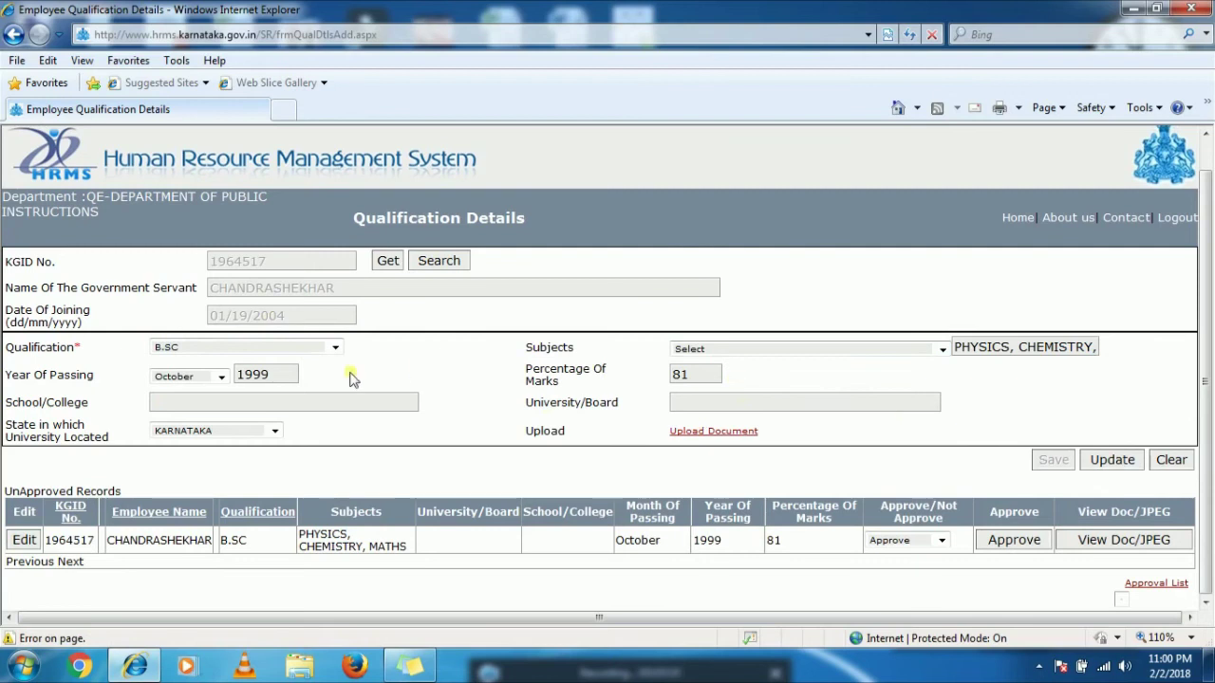
left_click(1111, 460)
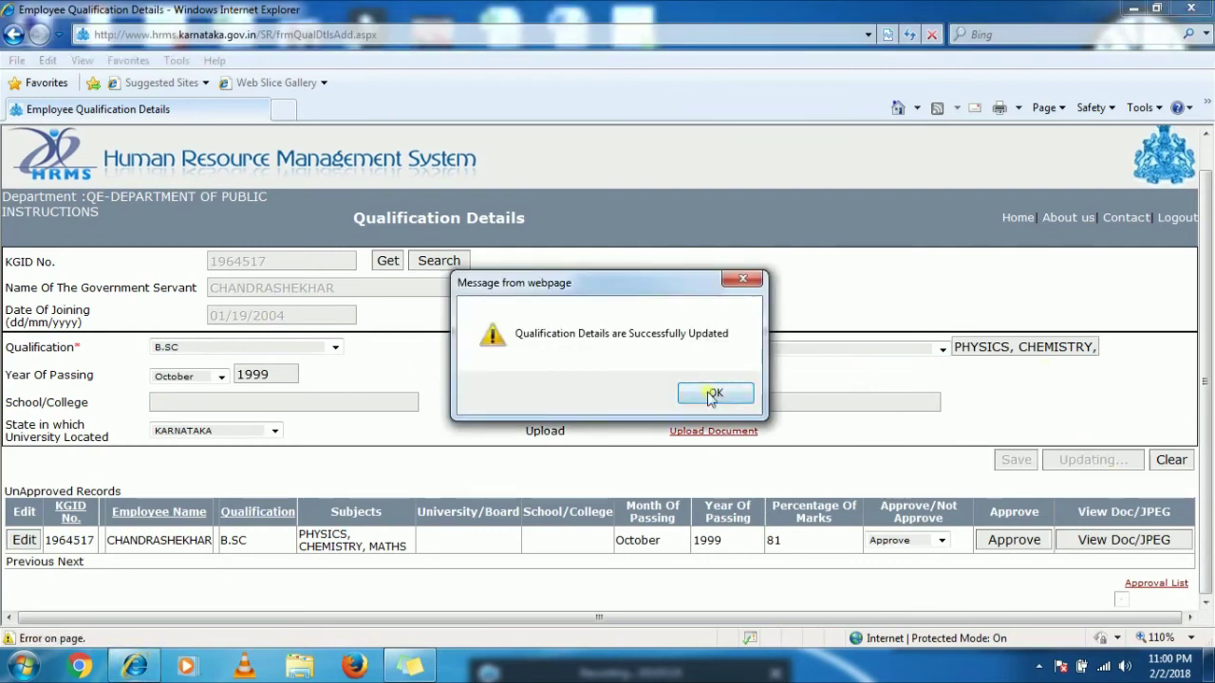
left_click(713, 396)
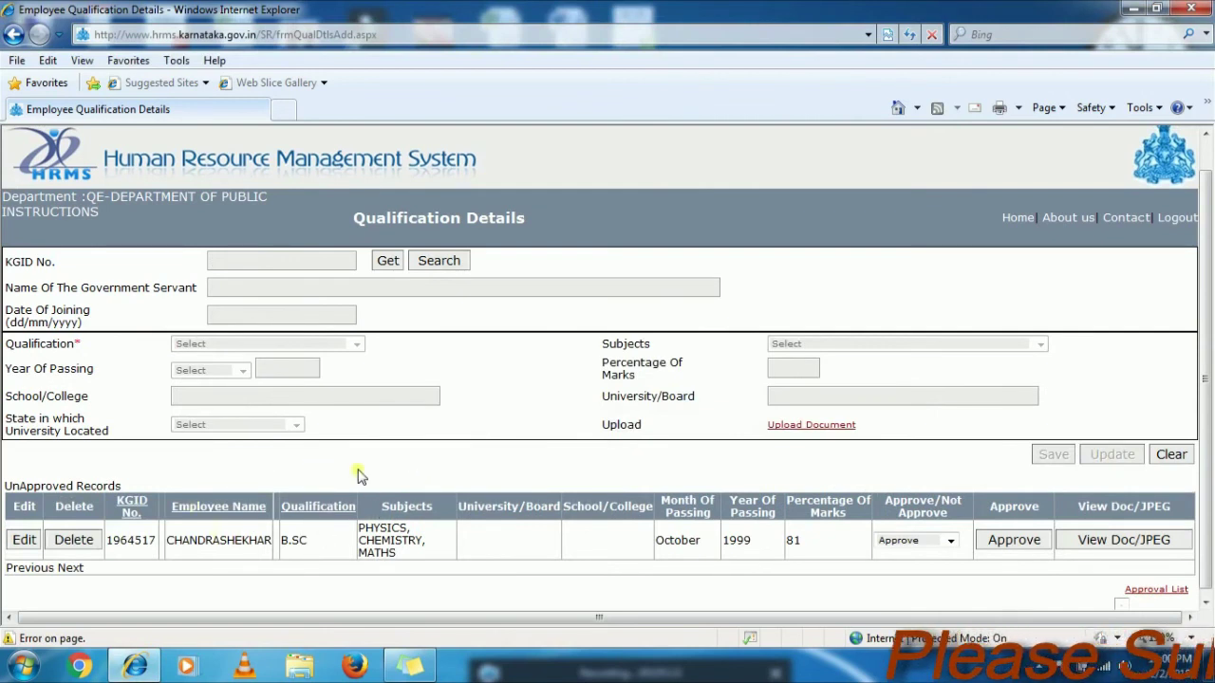
- Delete the B.SC record, confirm the deletion, and view the Approval List
left_click(74, 540)
left_click(618, 393)
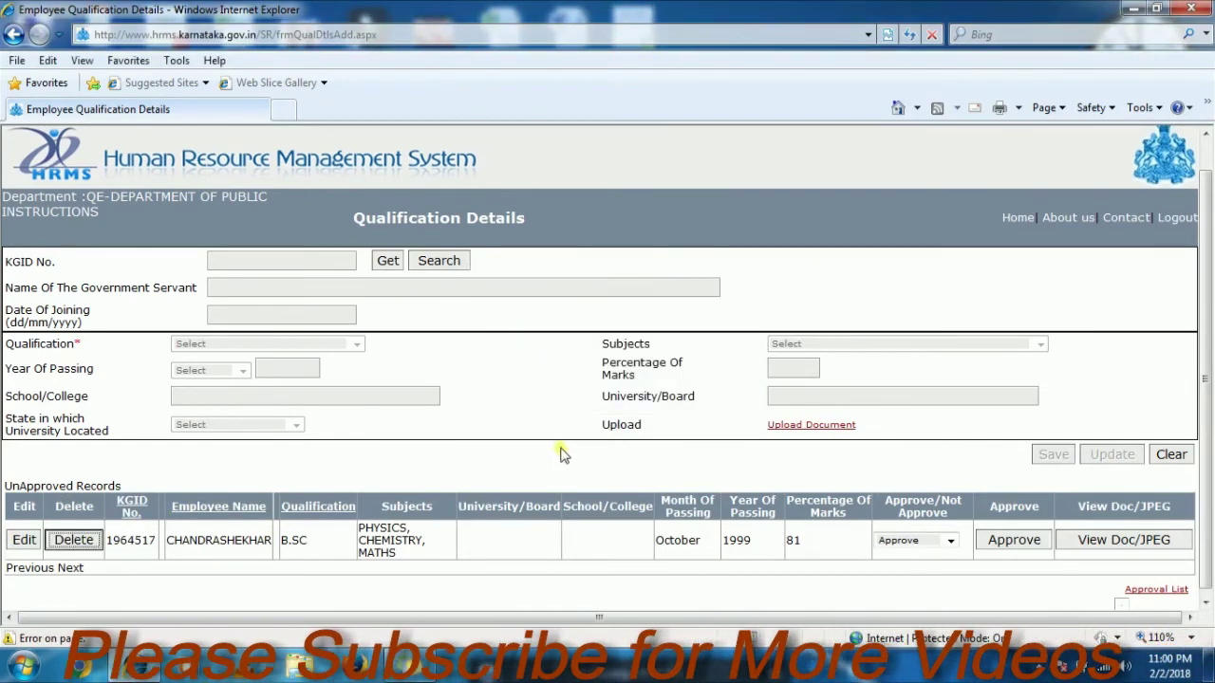
left_click(690, 393)
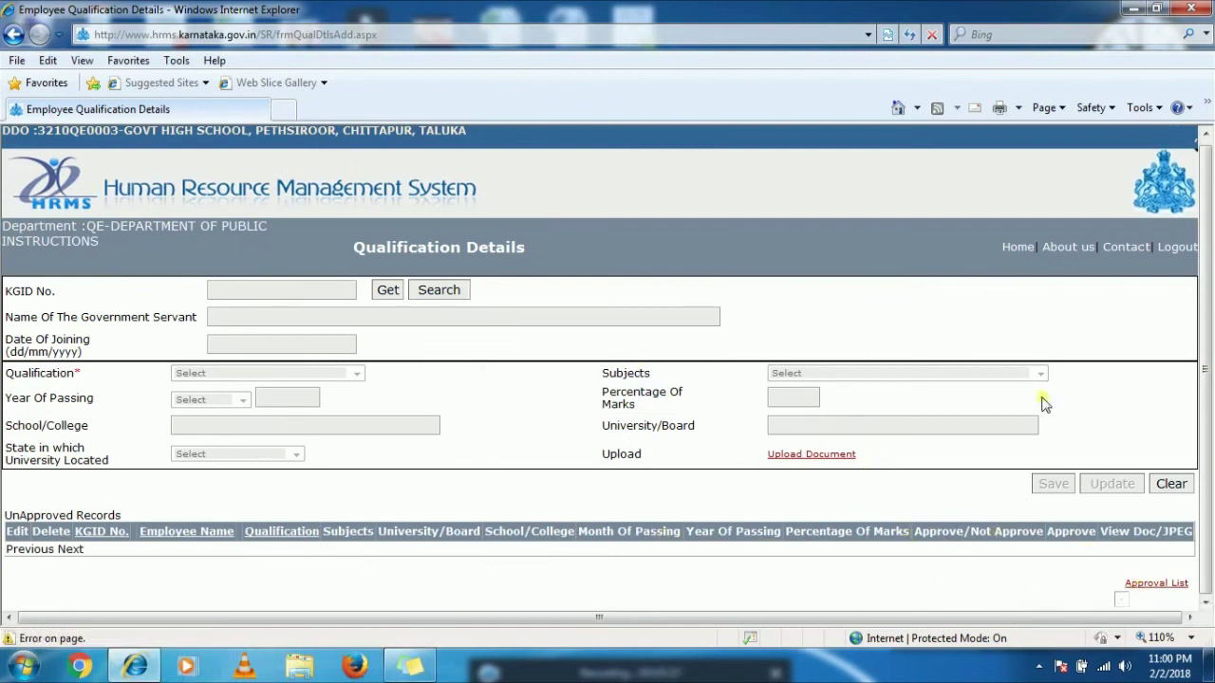
left_click(1166, 584)
left_click(809, 290)
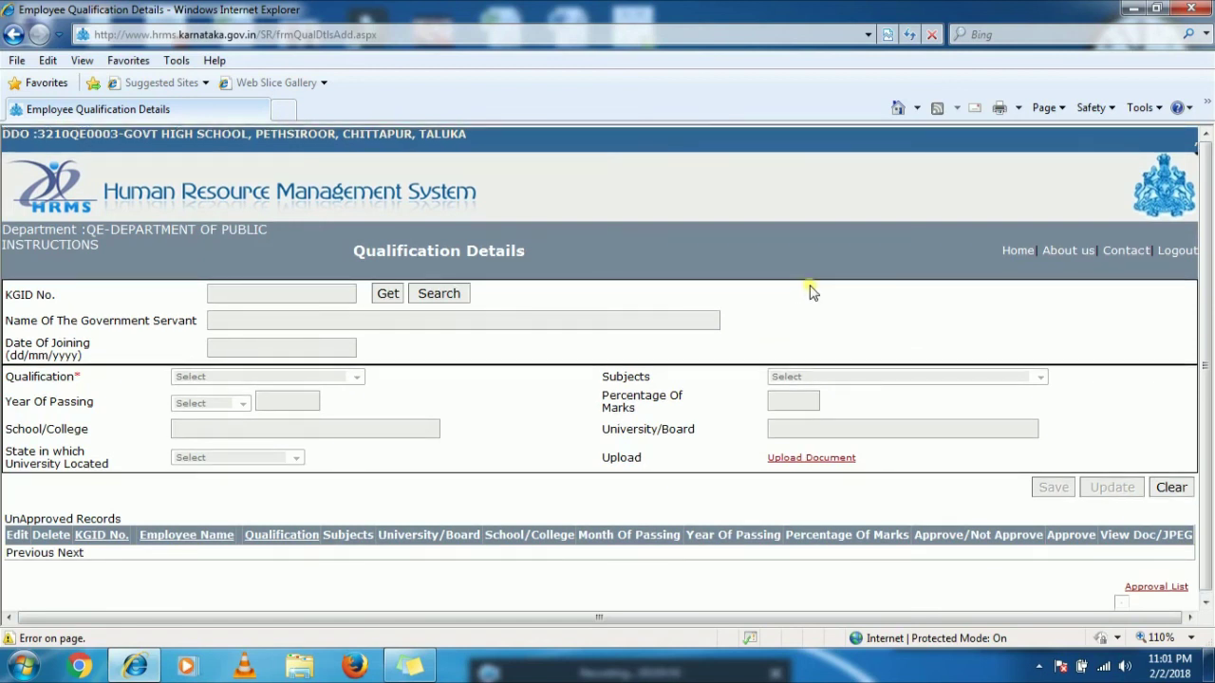